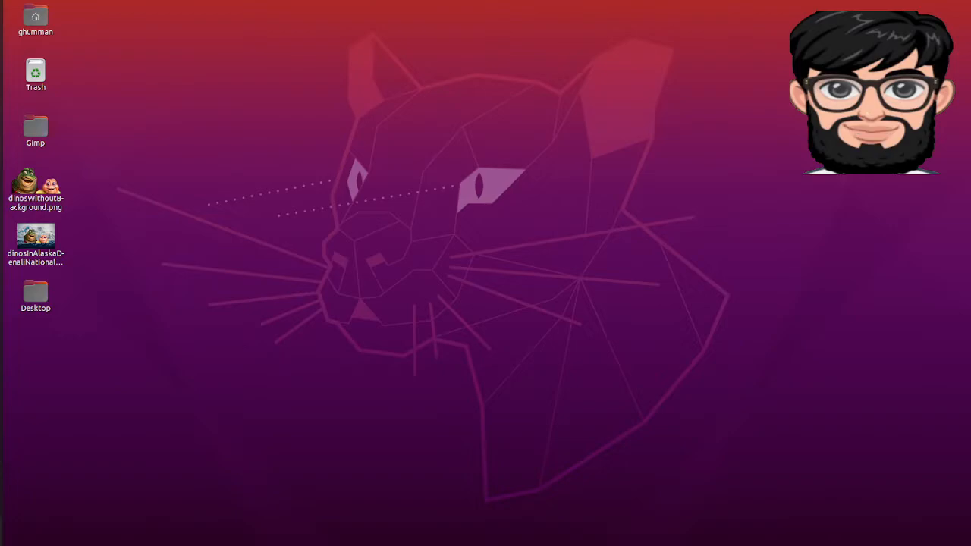
- Find and launch LibreOffice Draw from the installed applications by searching for "draw"
{"action": "left_click", "coordinate": [3, 530]}
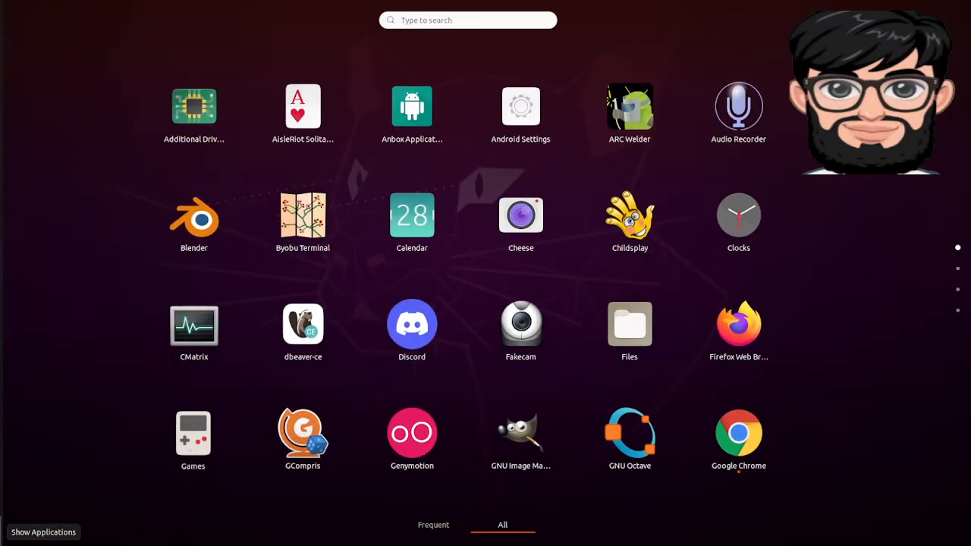
{"action": "type", "text": "draw"}
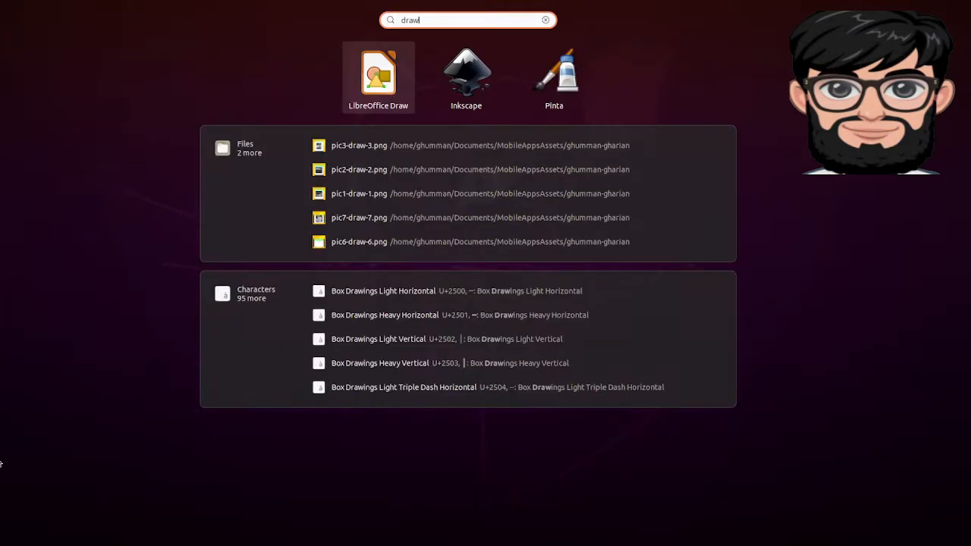
{"action": "left_click", "coordinate": [386, 86]}
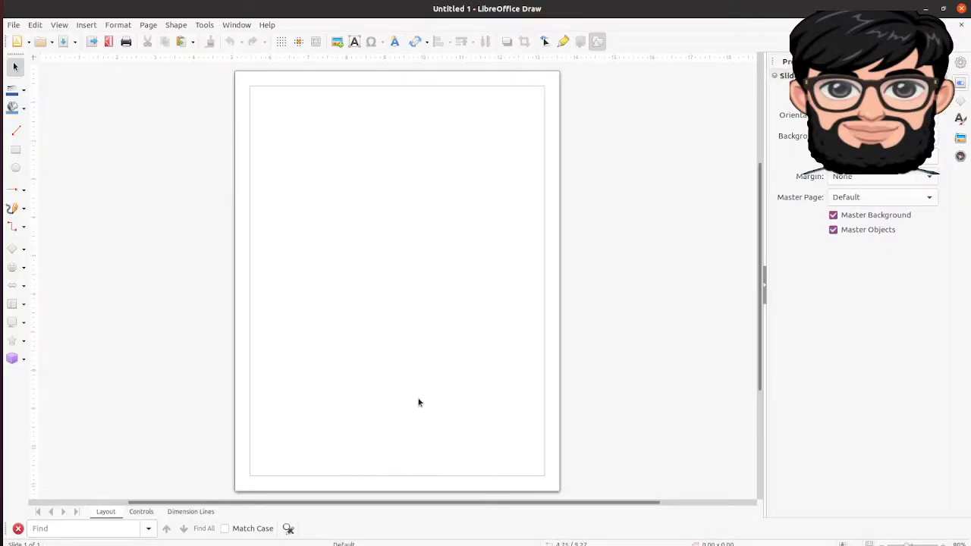
- Set the blank page's orientation to Landscape in the page properties
{"action": "right_click", "coordinate": [395, 210]}
{"action": "left_click", "coordinate": [447, 310]}
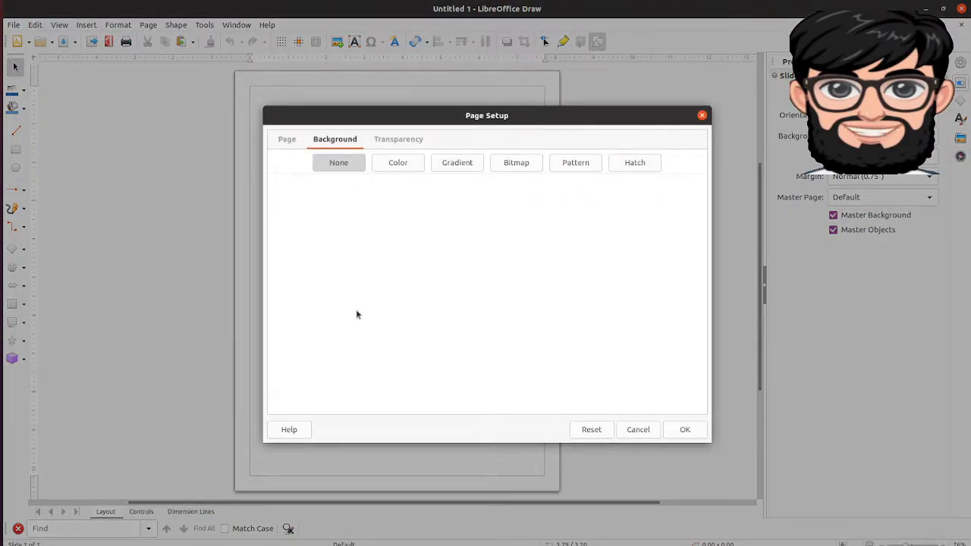
{"action": "left_click", "coordinate": [286, 136]}
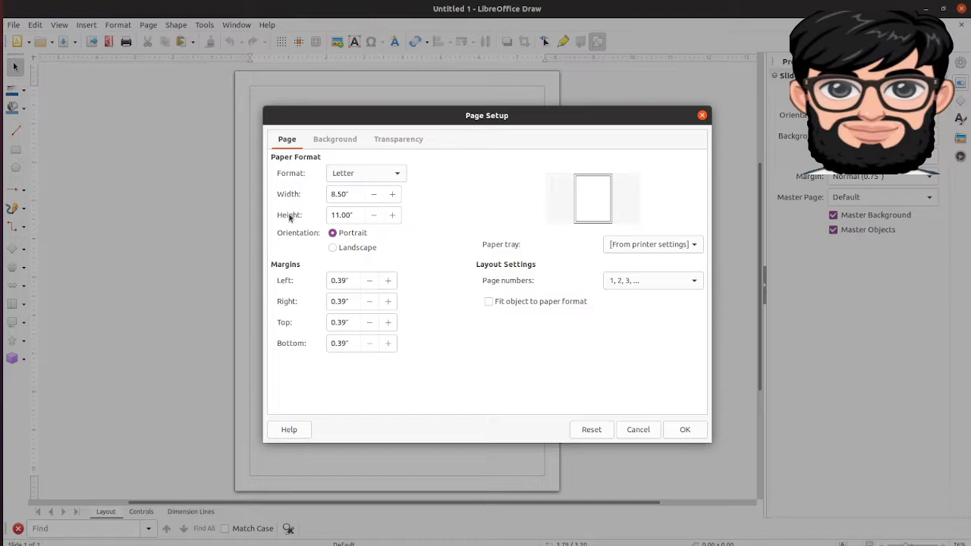
{"action": "left_click", "coordinate": [332, 248]}
{"action": "left_click", "coordinate": [680, 431]}
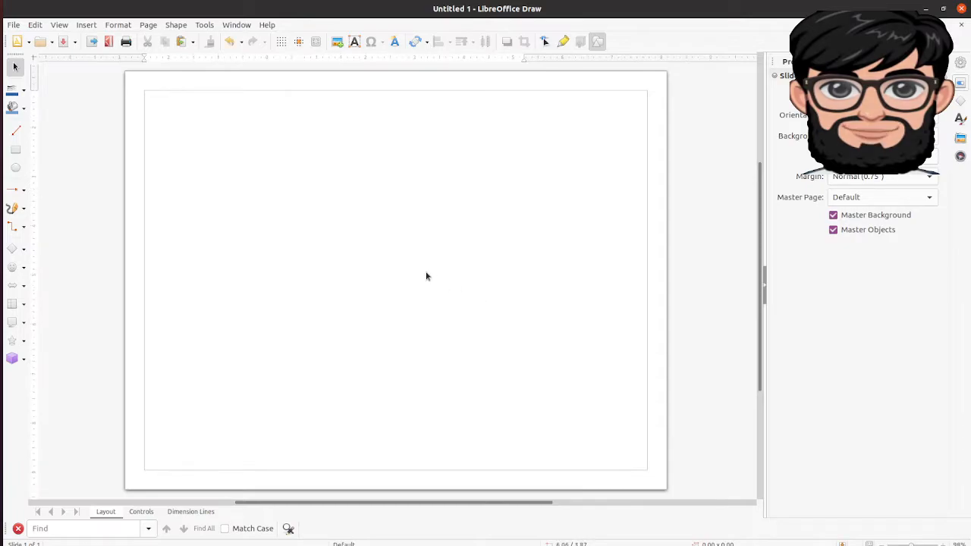
- Change the page's paper format to Screen 16:9
{"action": "right_click", "coordinate": [426, 276]}
{"action": "left_click", "coordinate": [477, 372]}
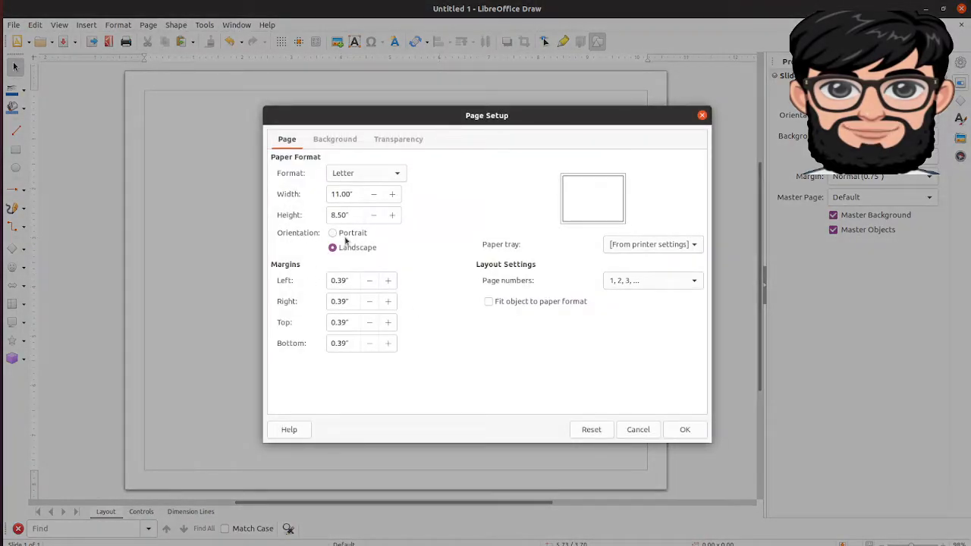
{"action": "left_click", "coordinate": [373, 172]}
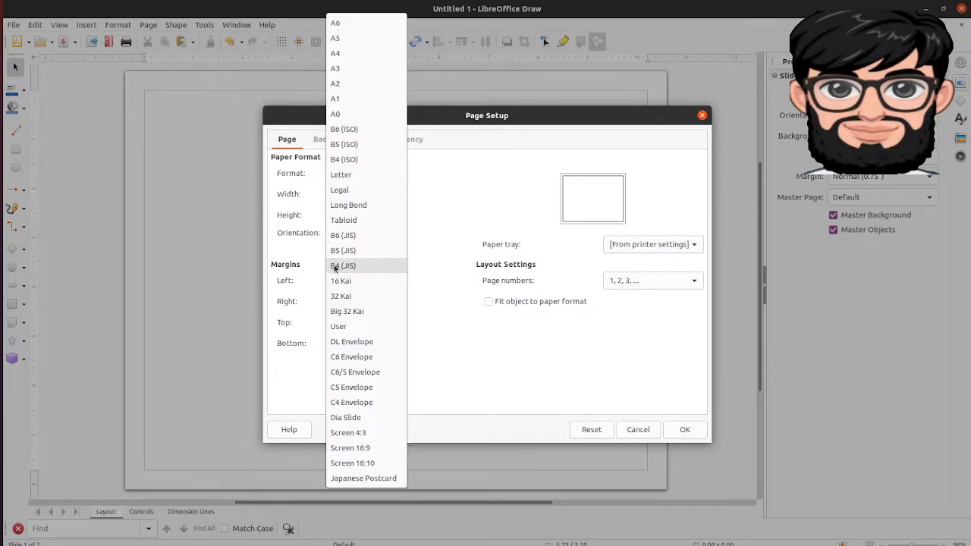
{"action": "left_click", "coordinate": [369, 448]}
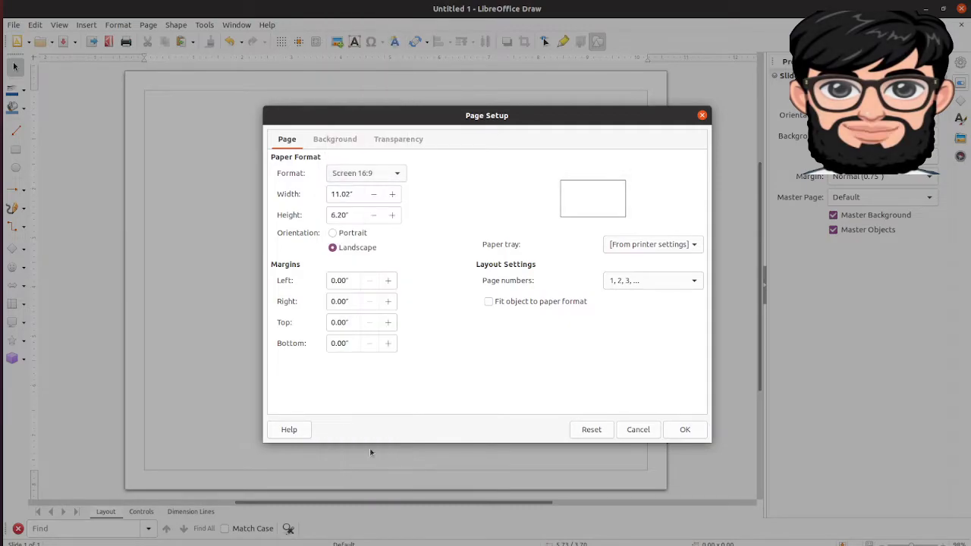
{"action": "left_click", "coordinate": [685, 429]}
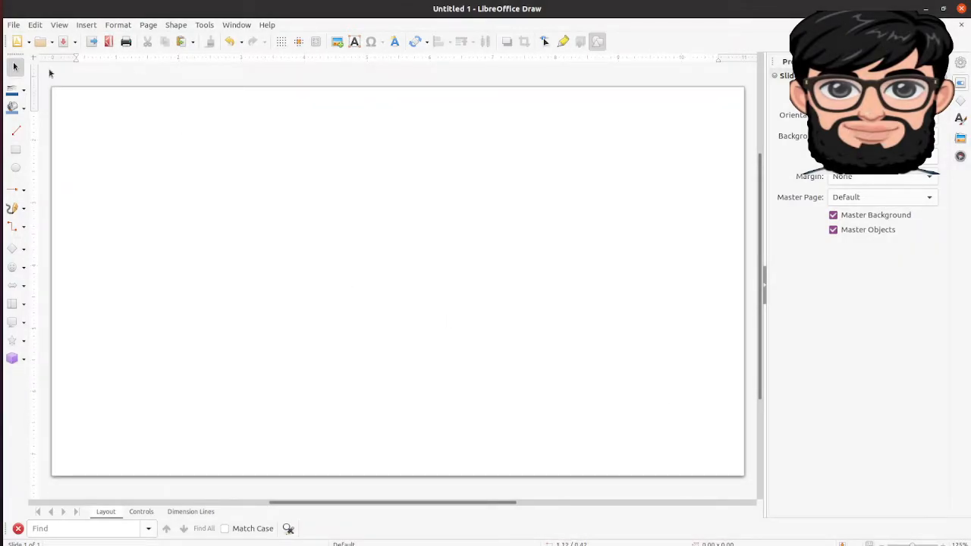
- Begin exporting the blank page to the Desktop as a PNG file named test
{"action": "left_click", "coordinate": [14, 25]}
{"action": "left_click", "coordinate": [34, 223]}
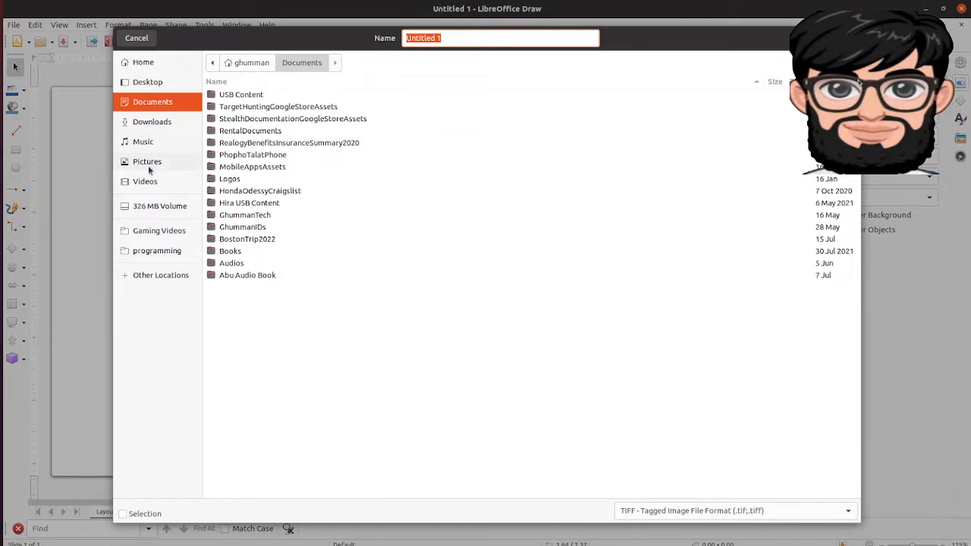
{"action": "left_click", "coordinate": [152, 83]}
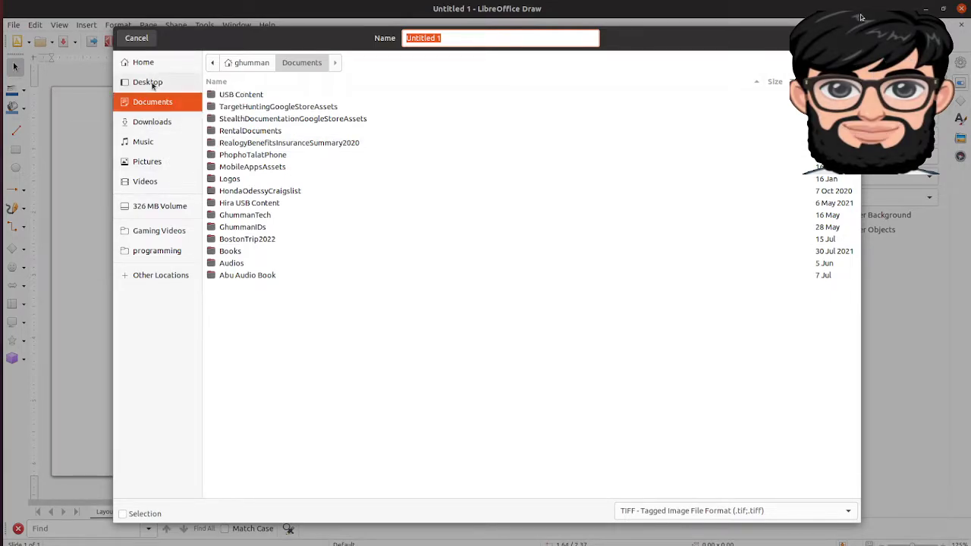
{"action": "left_click", "coordinate": [713, 511]}
{"action": "left_click", "coordinate": [684, 481]}
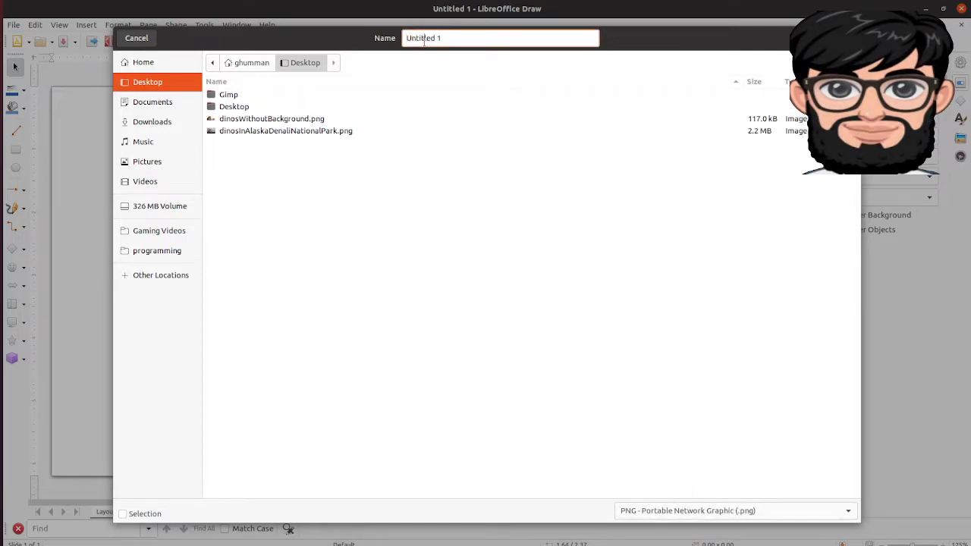
{"action": "type", "text": "test"}
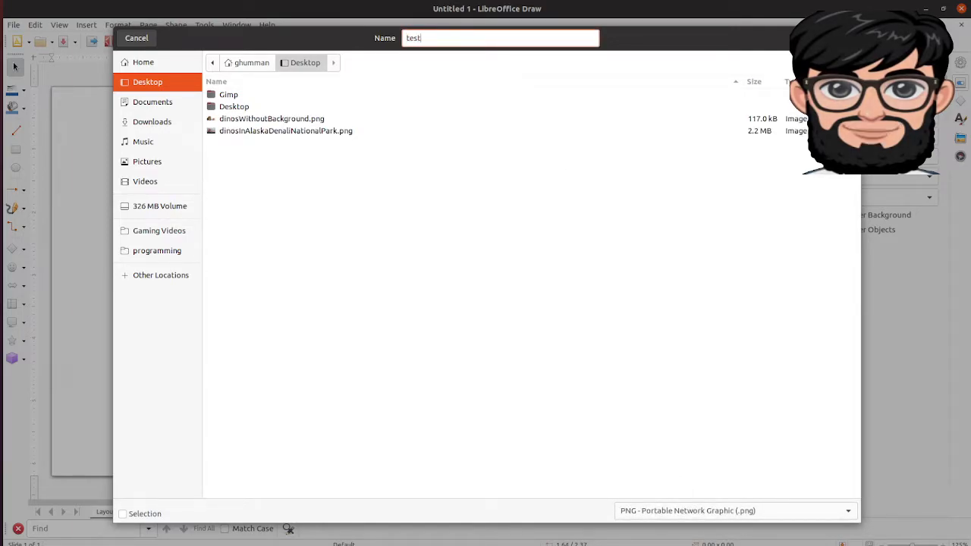
{"action": "left_click", "coordinate": [840, 38]}
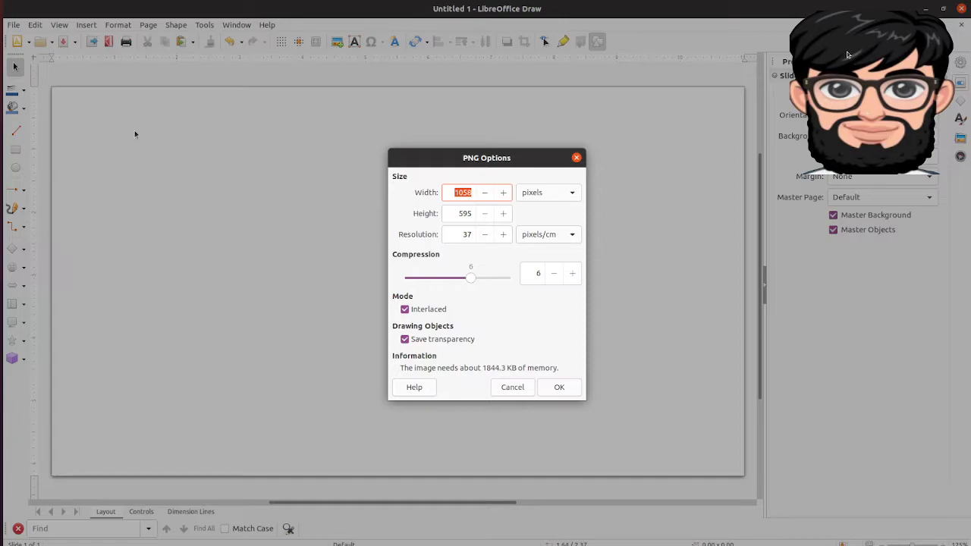
- Try a width of 1280 pixels in the PNG export options, check the matching height and cancel the export
{"action": "type", "text": "128"}
{"action": "key", "text": "Tab"}
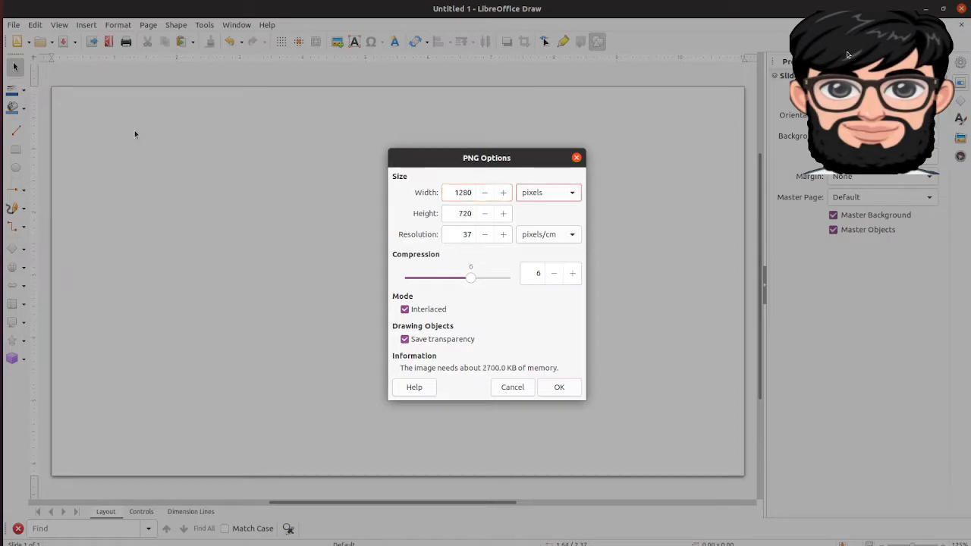
{"action": "double_click", "coordinate": [461, 213]}
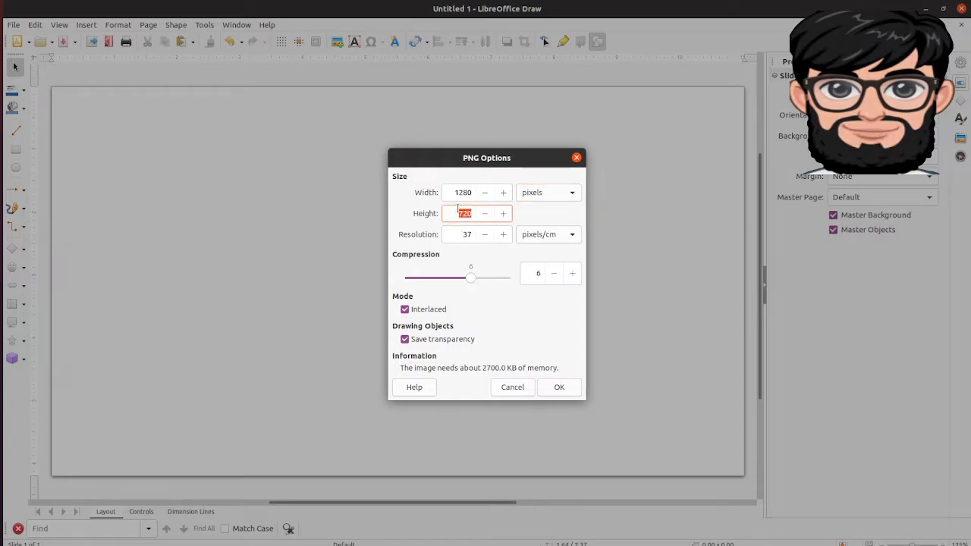
{"action": "left_click", "coordinate": [515, 388]}
- Close the interrupting IP ALARM SYSTEM window and set the page background to solid white (ffffff)
{"action": "right_click", "coordinate": [372, 191]}
{"action": "left_click", "coordinate": [402, 289]}
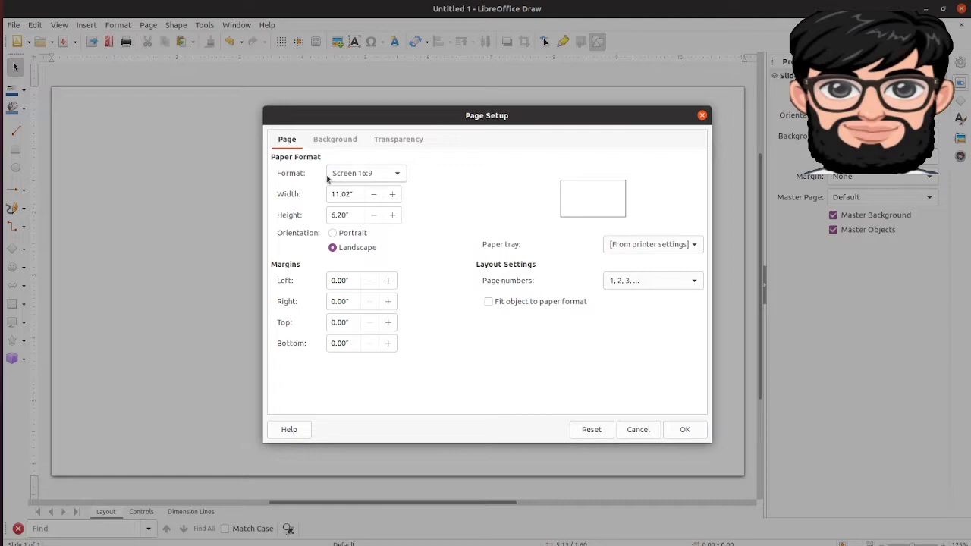
{"action": "left_click", "coordinate": [364, 176]}
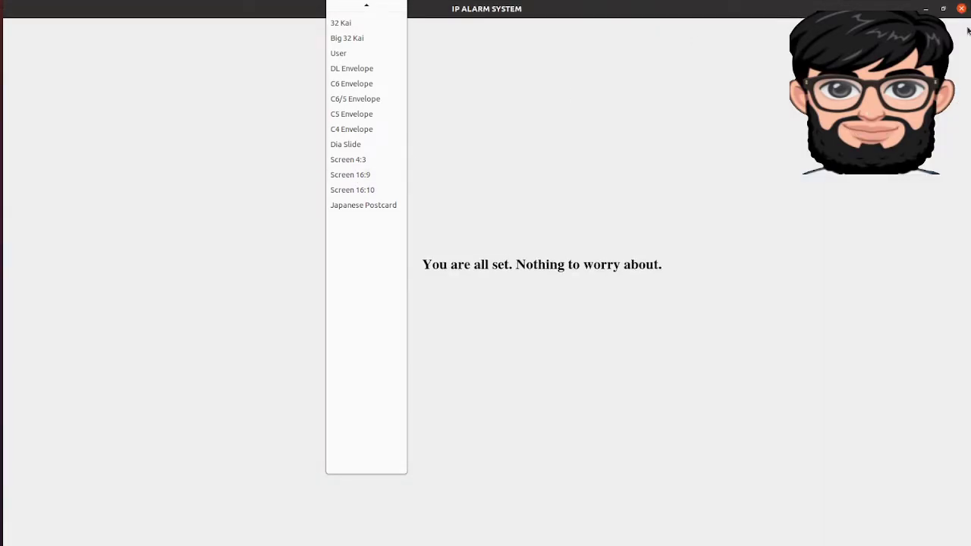
{"action": "left_click", "coordinate": [961, 9]}
{"action": "left_click", "coordinate": [961, 9]}
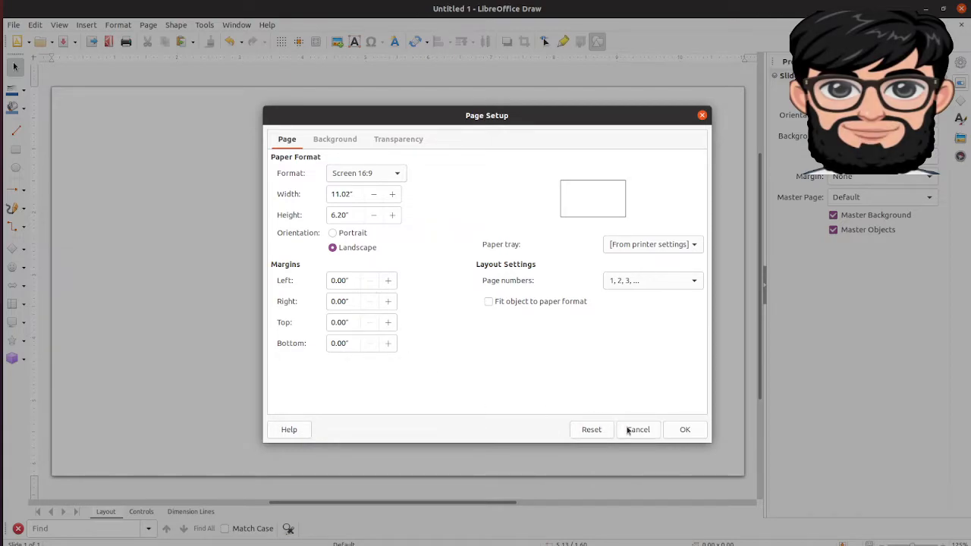
{"action": "left_click", "coordinate": [330, 150]}
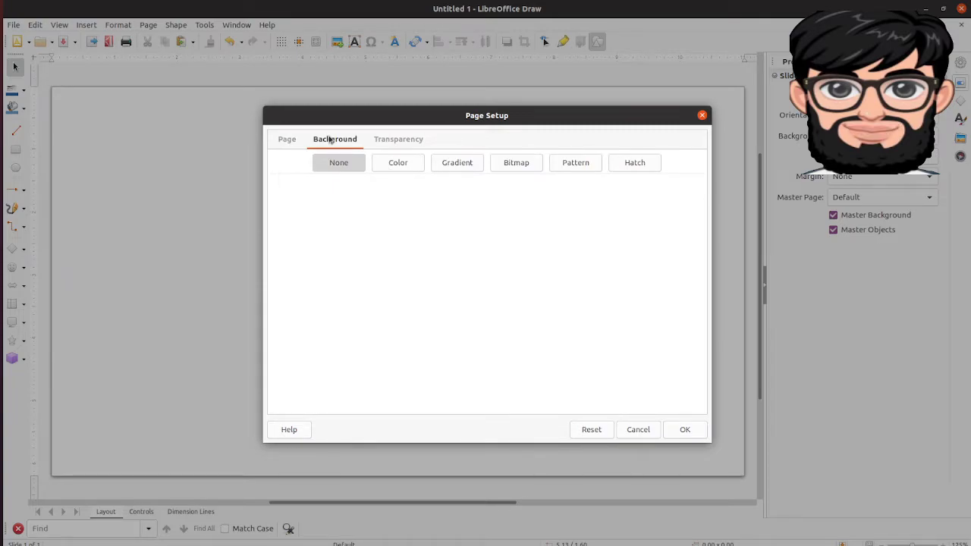
{"action": "left_click", "coordinate": [410, 164]}
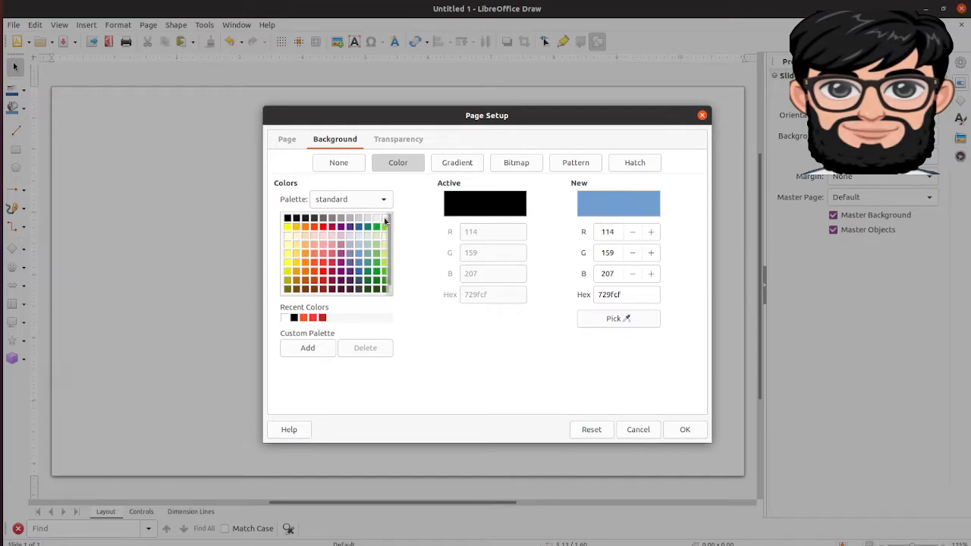
{"action": "left_click", "coordinate": [385, 219]}
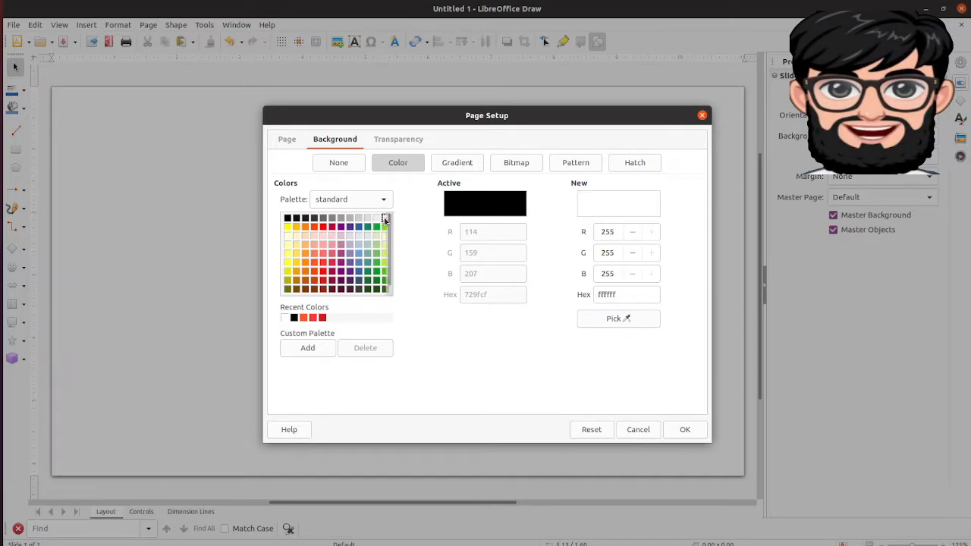
{"action": "left_click", "coordinate": [685, 430]}
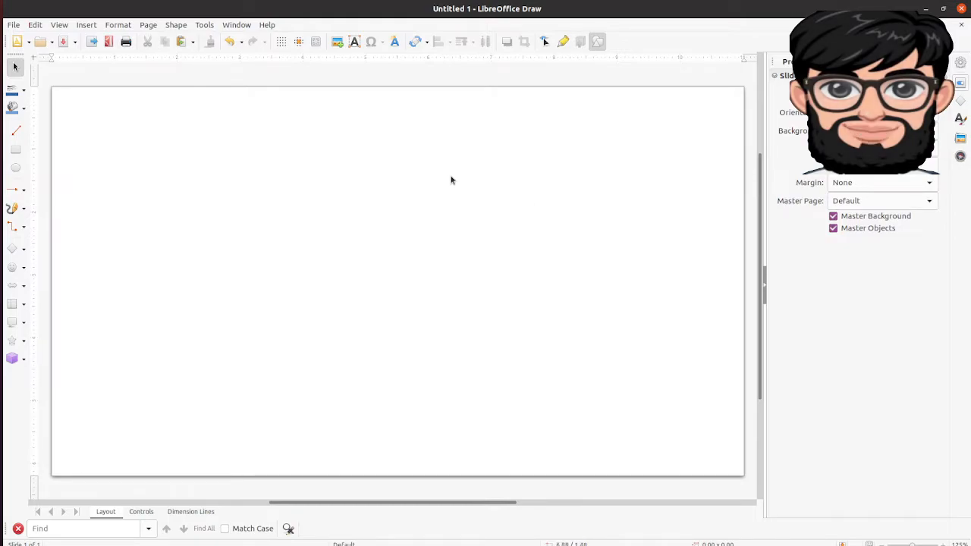
{"action": "right_click", "coordinate": [349, 166]}
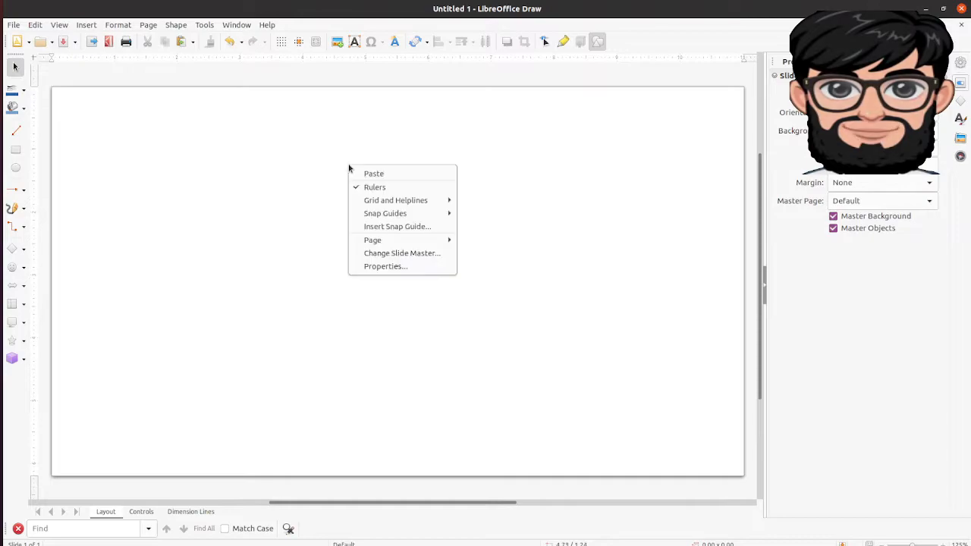
{"action": "left_click", "coordinate": [298, 218]}
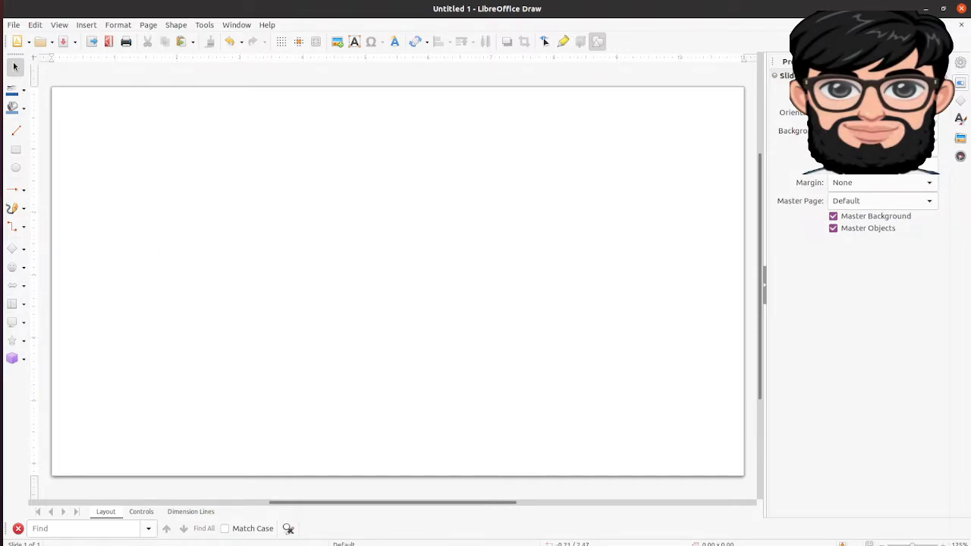
- Open a new Google Chrome window and search Google Images for "libreoffice draw"
{"action": "left_click_drag", "start_coordinate": [0, 175], "coordinate": [122, 188]}
{"action": "right_click", "coordinate": [1, 175]}
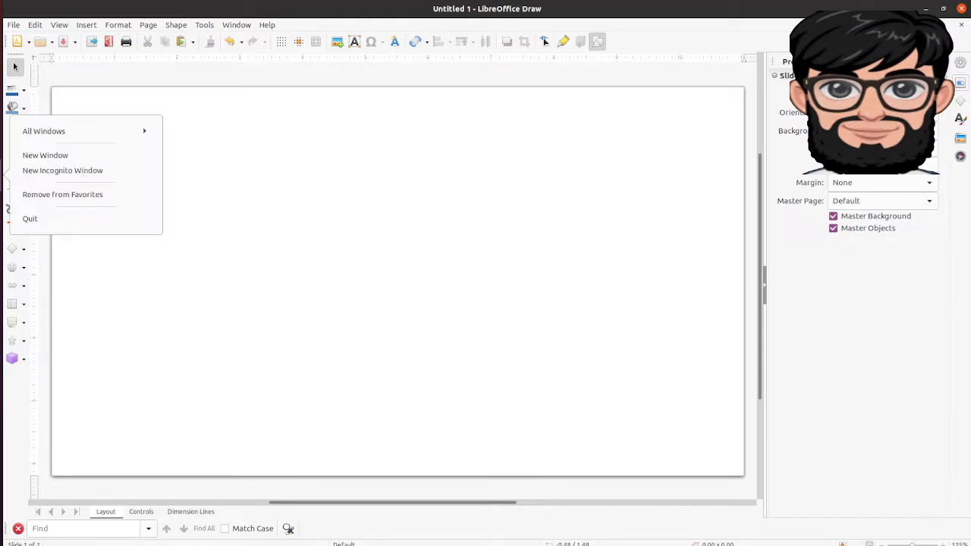
{"action": "left_click", "coordinate": [65, 157]}
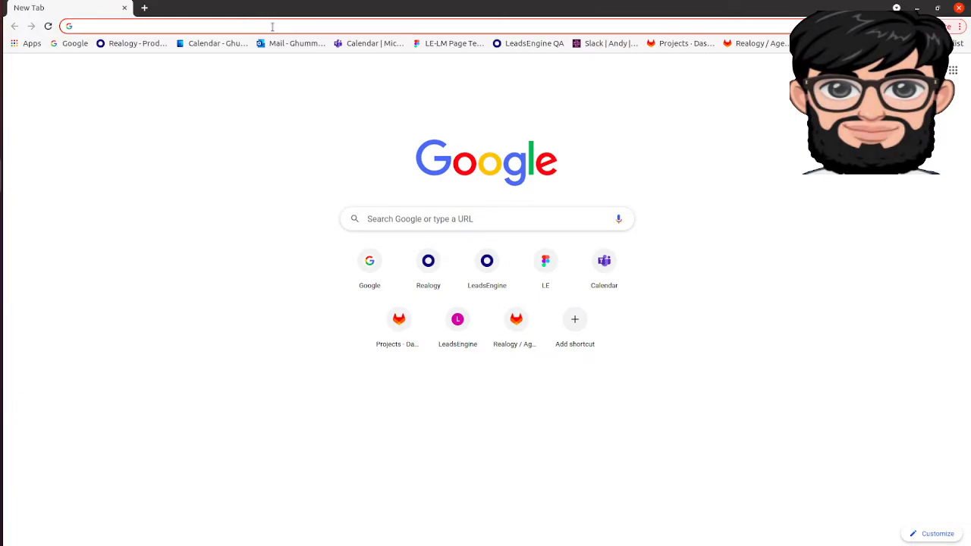
{"action": "type", "text": "libre"}
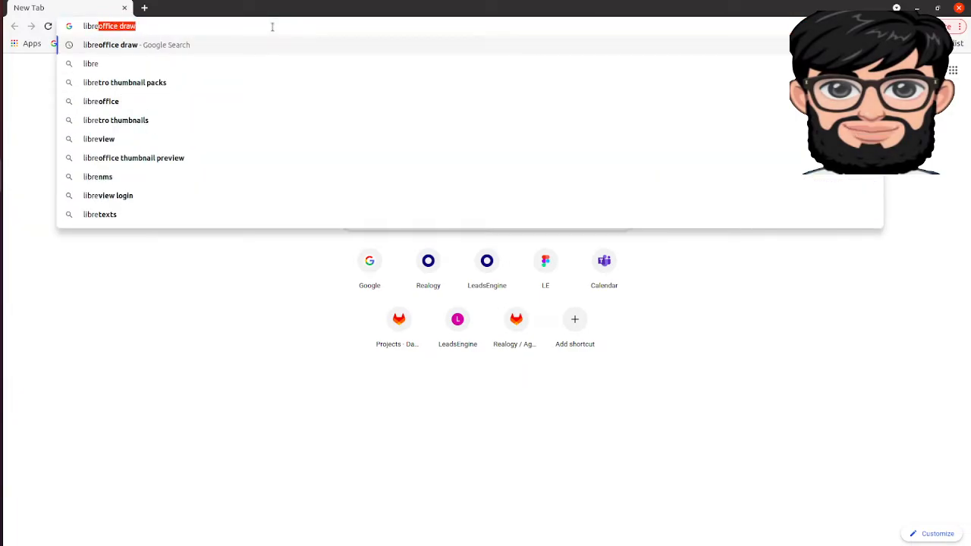
{"action": "key", "text": "Return"}
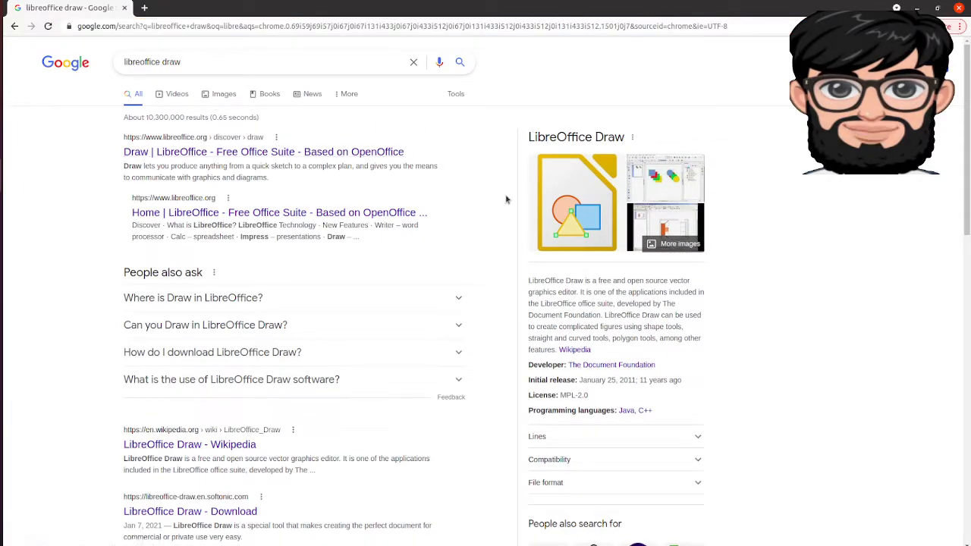
{"action": "left_click", "coordinate": [223, 101]}
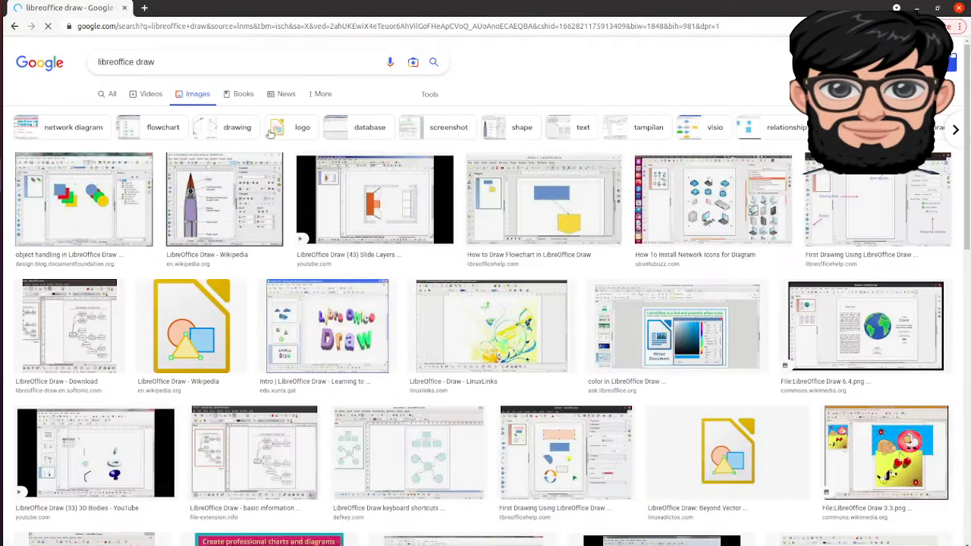
- Save the yellow LibreOffice Draw logo from the Wikipedia result to the Desktop as drawLogo.jpeg
{"action": "right_click", "coordinate": [191, 338]}
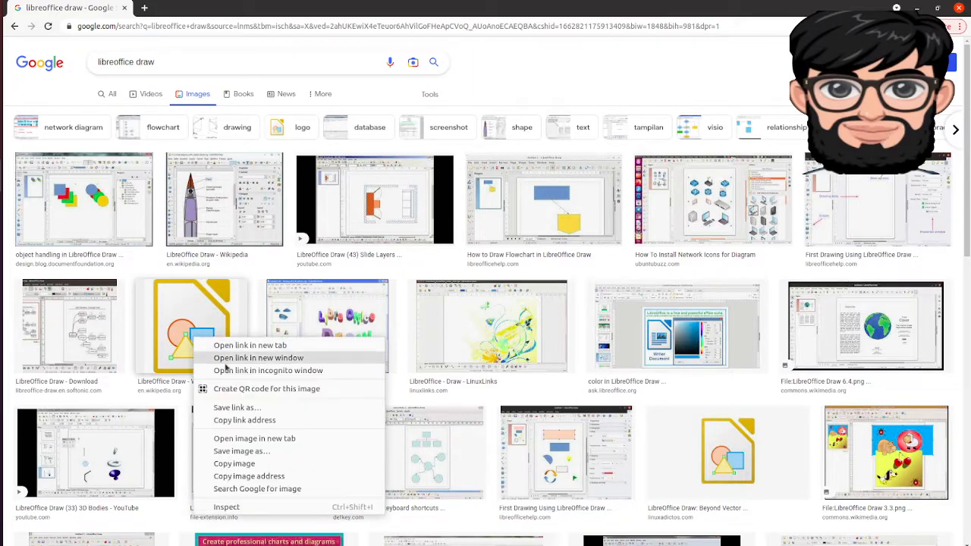
{"action": "left_click", "coordinate": [239, 452]}
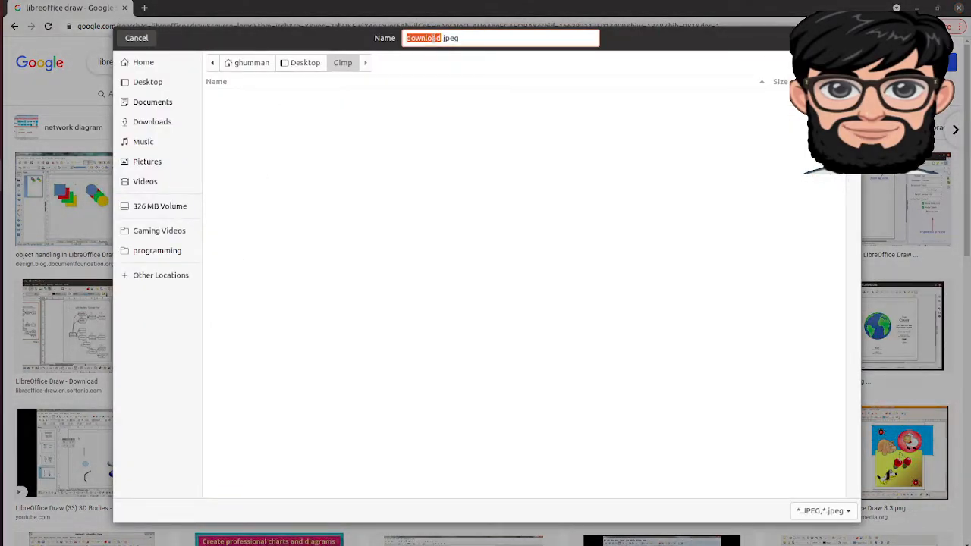
{"action": "key", "text": "BackSpace"}
{"action": "type", "text": "drawLogo"}
{"action": "left_click", "coordinate": [293, 62]}
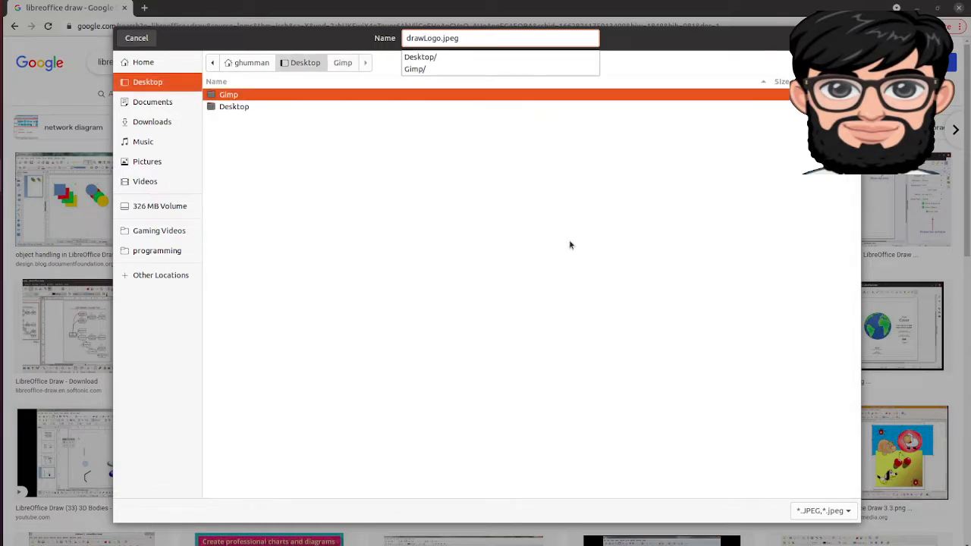
{"action": "left_click", "coordinate": [840, 38]}
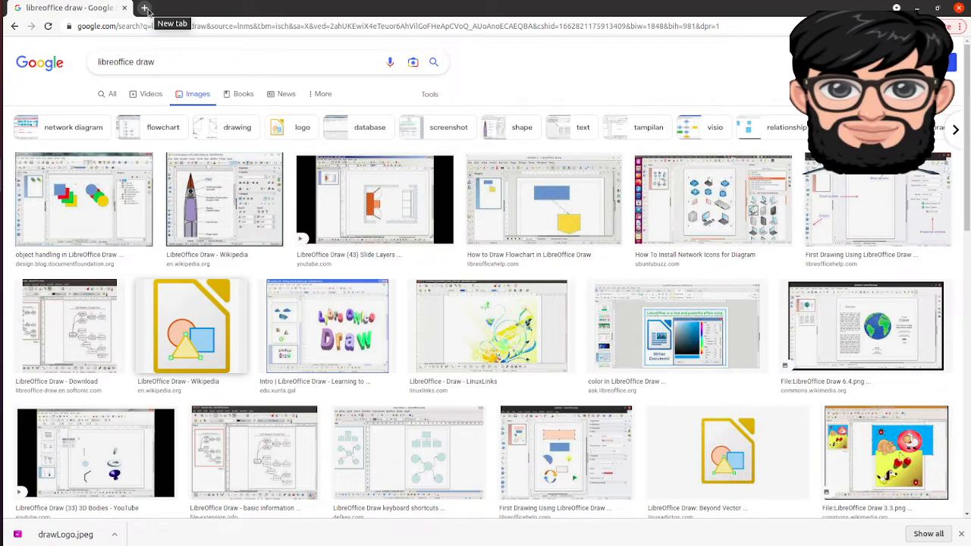
- Search Google Images for "youtube thumbnail" in a new browser tab
{"action": "left_click", "coordinate": [146, 9]}
{"action": "type", "text": "youtube"}
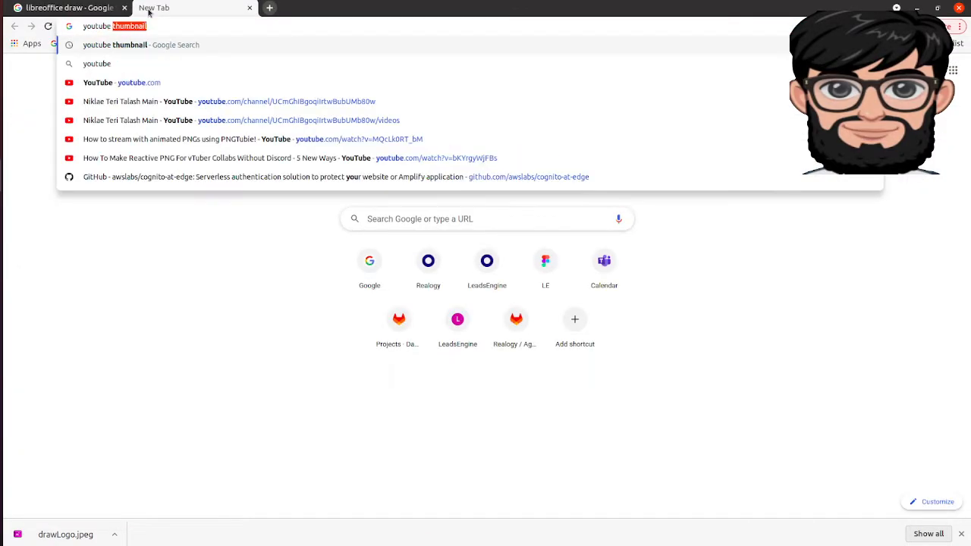
{"action": "key", "text": "Return"}
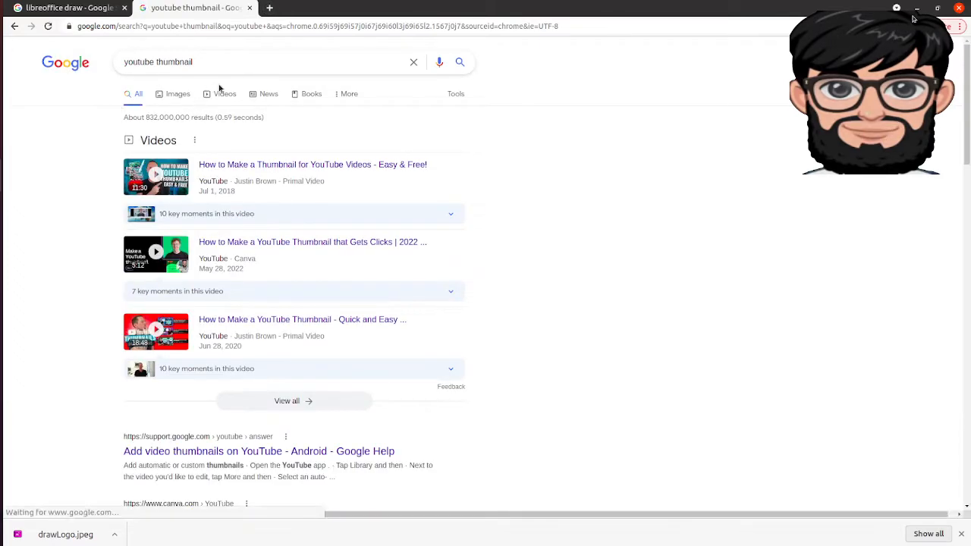
{"action": "left_click", "coordinate": [177, 94]}
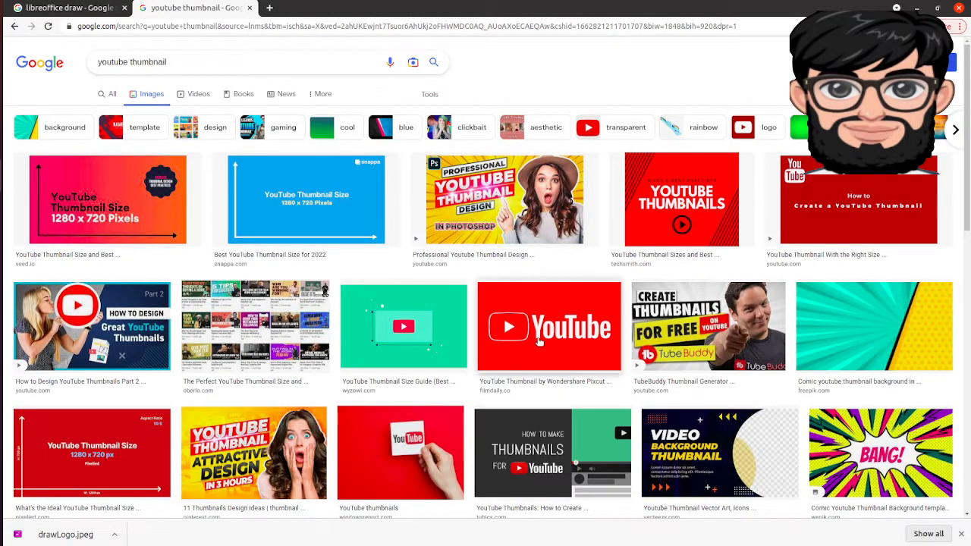
- Save the red YouTube logo image to the Desktop as thumbnailYoutube.png and return to LibreOffice Draw
{"action": "right_click", "coordinate": [537, 340]}
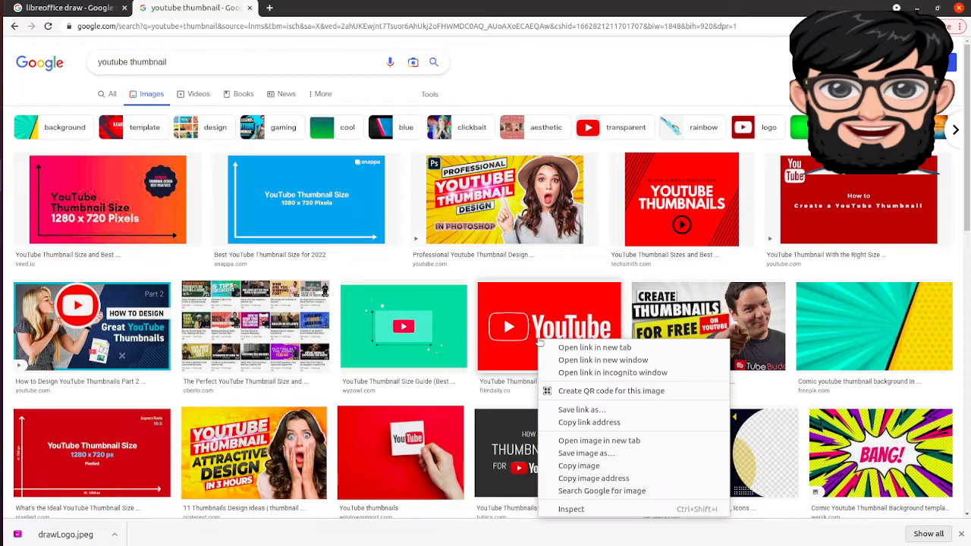
{"action": "left_click", "coordinate": [611, 454]}
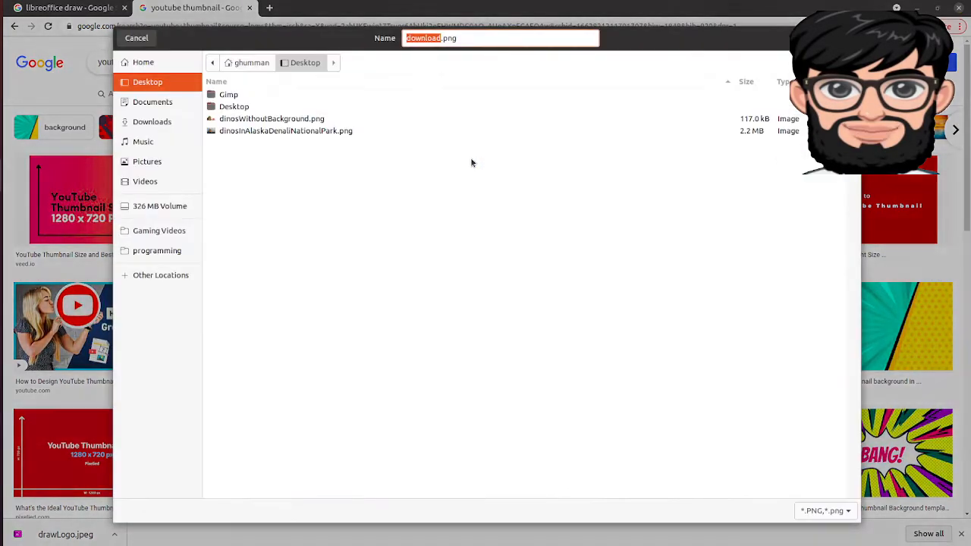
{"action": "type", "text": "thumbnailYoutube"}
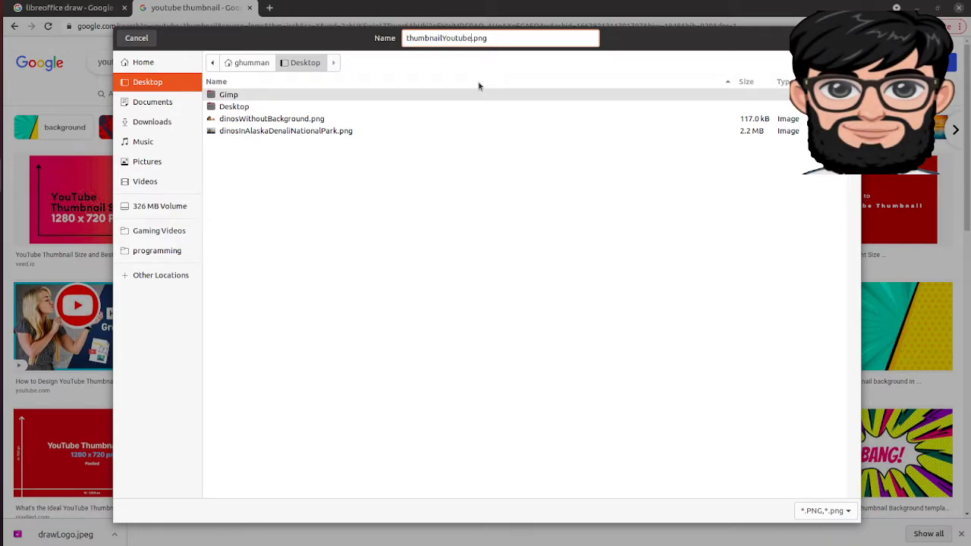
{"action": "left_click", "coordinate": [840, 38]}
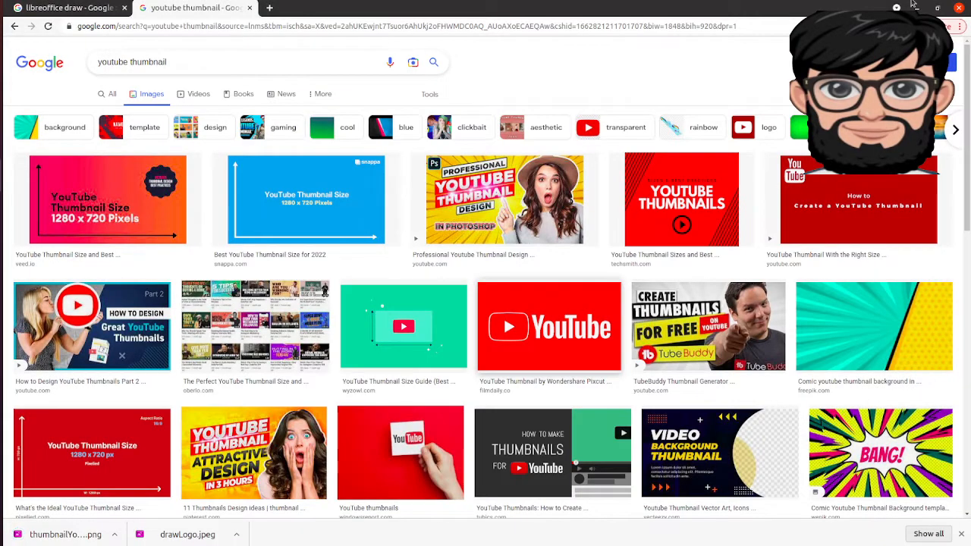
{"action": "left_click", "coordinate": [917, 7]}
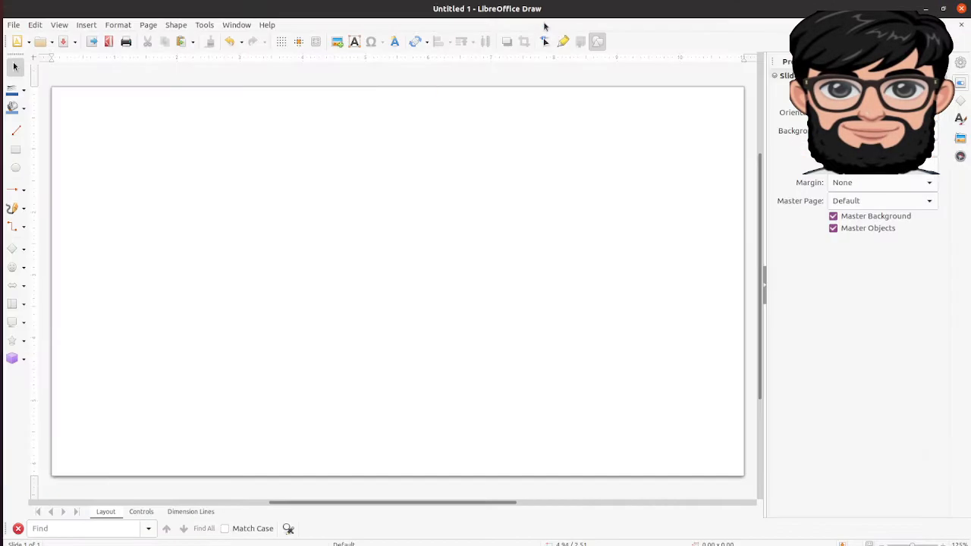
{"action": "right_click", "coordinate": [305, 219]}
{"action": "left_click", "coordinate": [265, 227]}
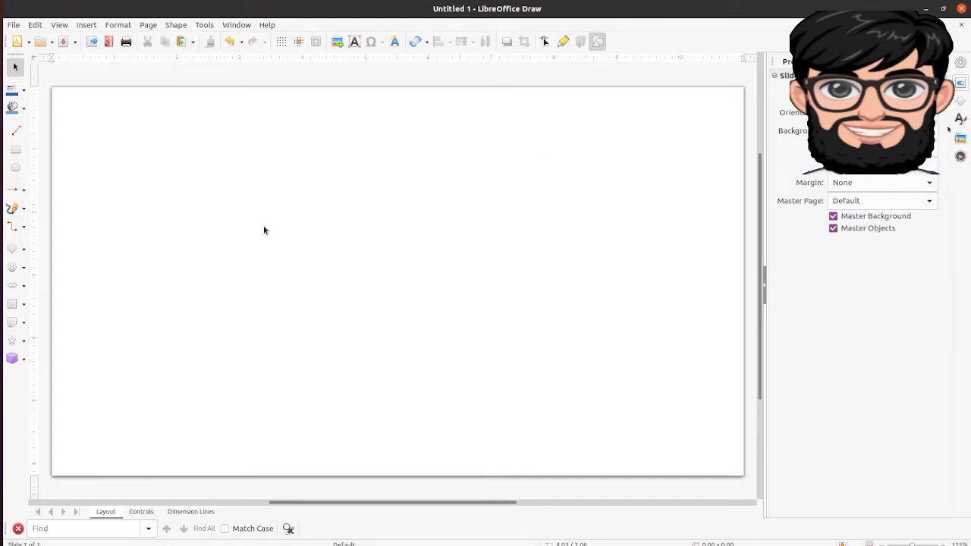
{"action": "left_click", "coordinate": [85, 24]}
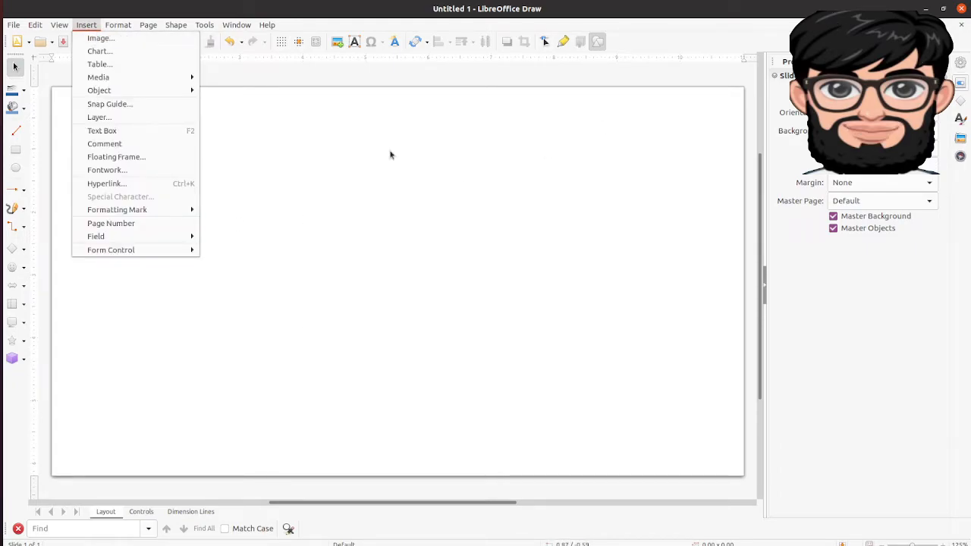
{"action": "left_click", "coordinate": [443, 193]}
- Add a text box about 10.20 × 2.15 inches near the page's upper edge reading "How to use LibreOffice Draw to Create Youtube Thumbnail"
{"action": "left_click", "coordinate": [353, 41]}
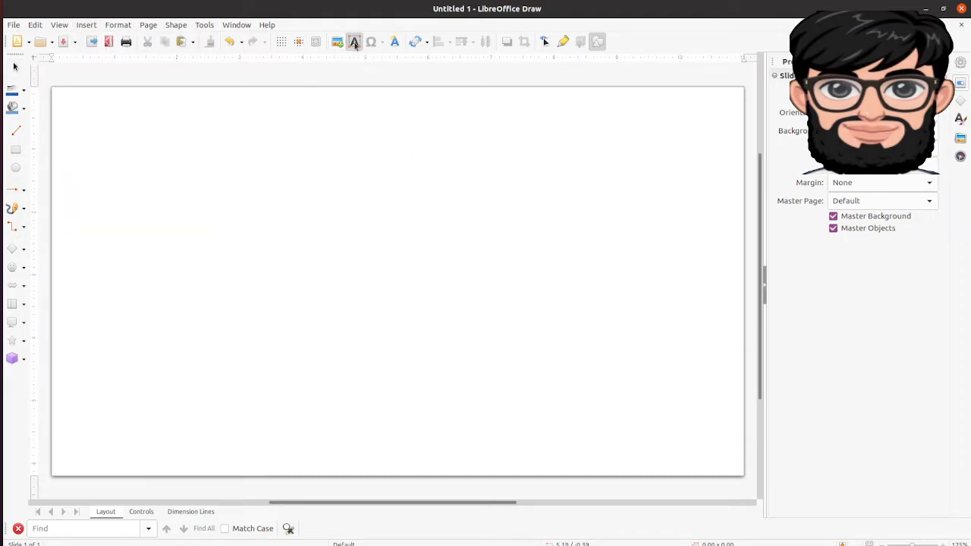
{"action": "left_click_drag", "start_coordinate": [79, 102], "coordinate": [719, 239]}
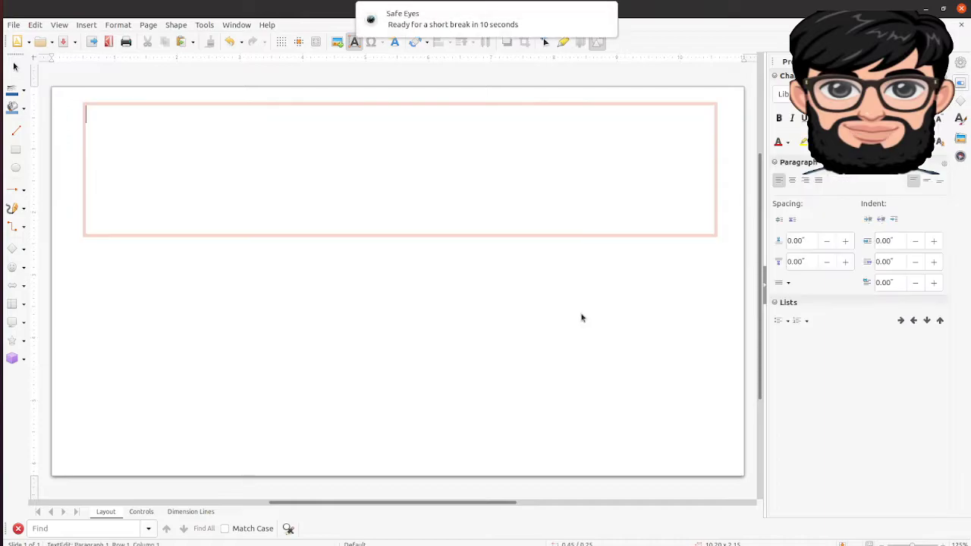
{"action": "type", "text": "HOw to use LibreOffice Draw to "}
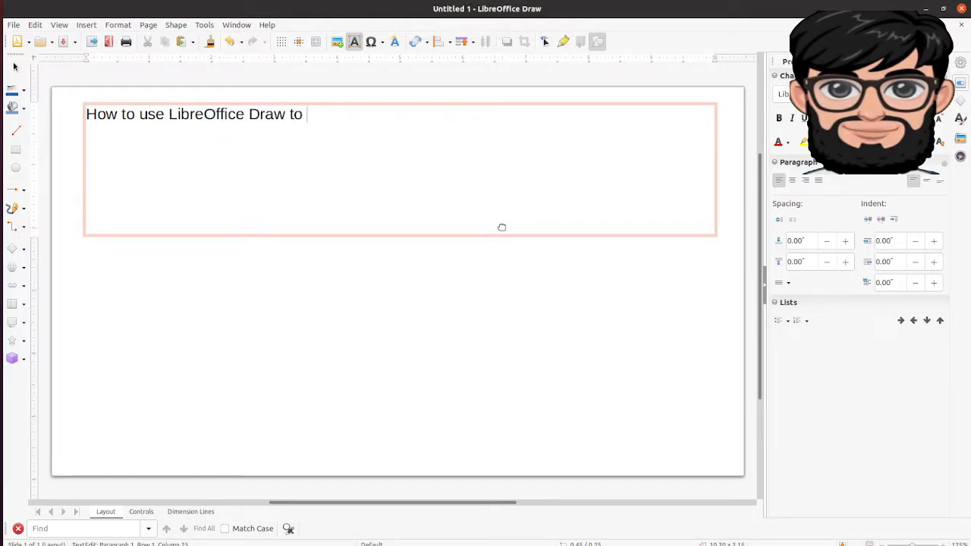
{"action": "type", "text": "c"}
{"action": "type", "text": "Cre"}
{"action": "left_click", "coordinate": [468, 243]}
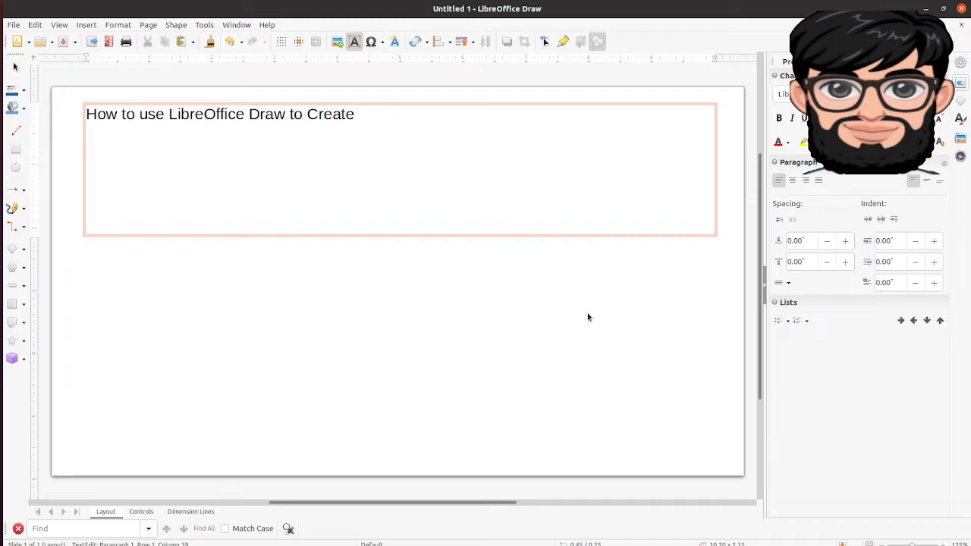
{"action": "type", "text": "Youtube Thumbnail"}
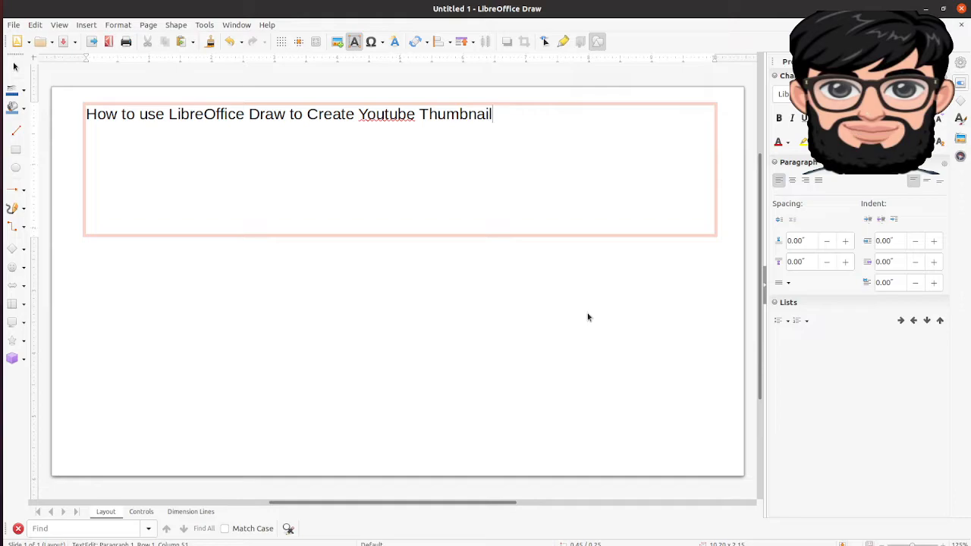
- Set the whole title in a Yrsa font and enlarge it to fill two lines of the text box
{"action": "key", "text": "ctrl+a"}
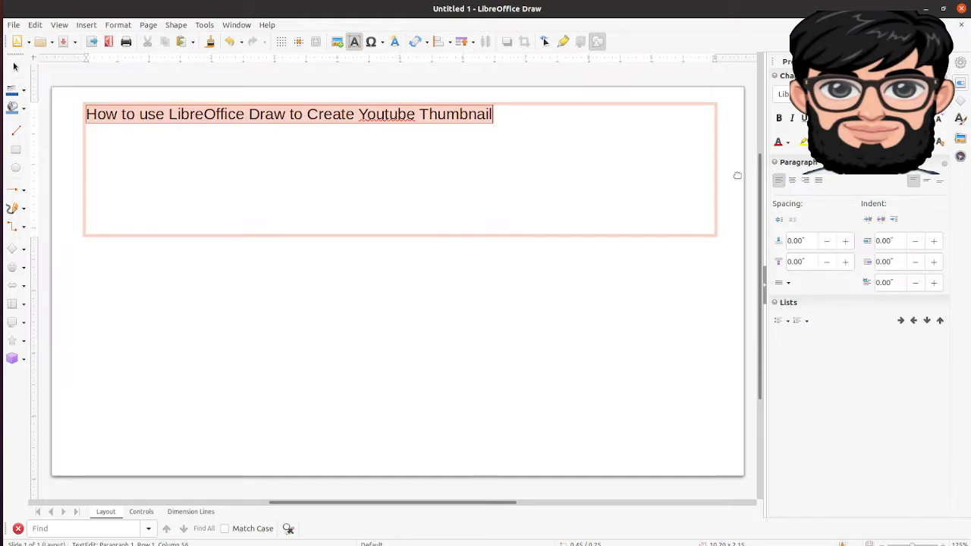
{"action": "left_click", "coordinate": [857, 94]}
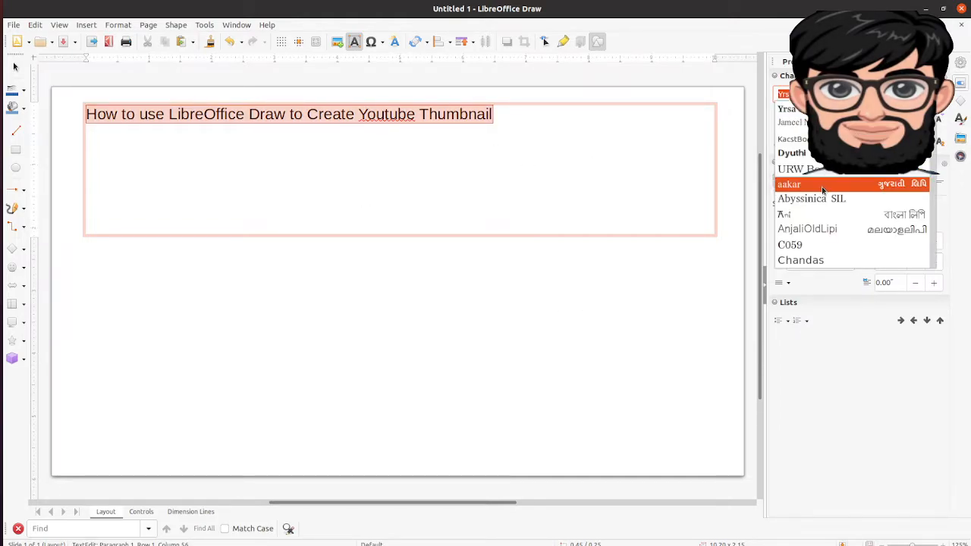
{"action": "scroll", "coordinate": [822, 190], "scroll_direction": "down", "scroll_amount": 15}
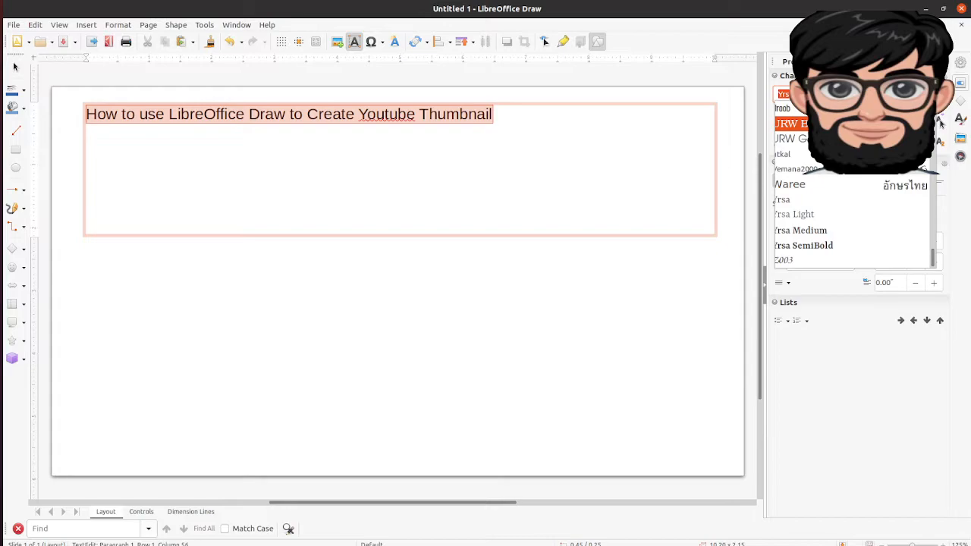
{"action": "left_click", "coordinate": [883, 226]}
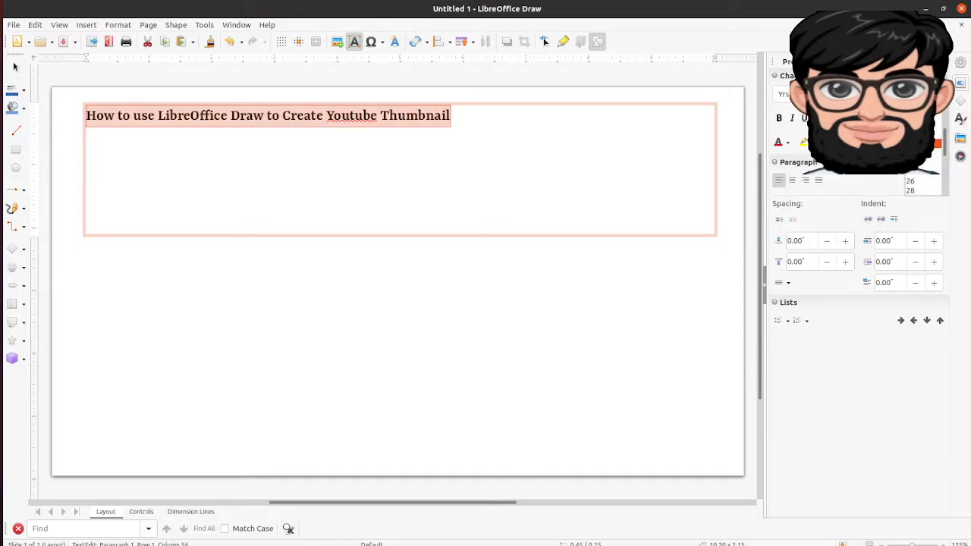
{"action": "left_click", "coordinate": [914, 190]}
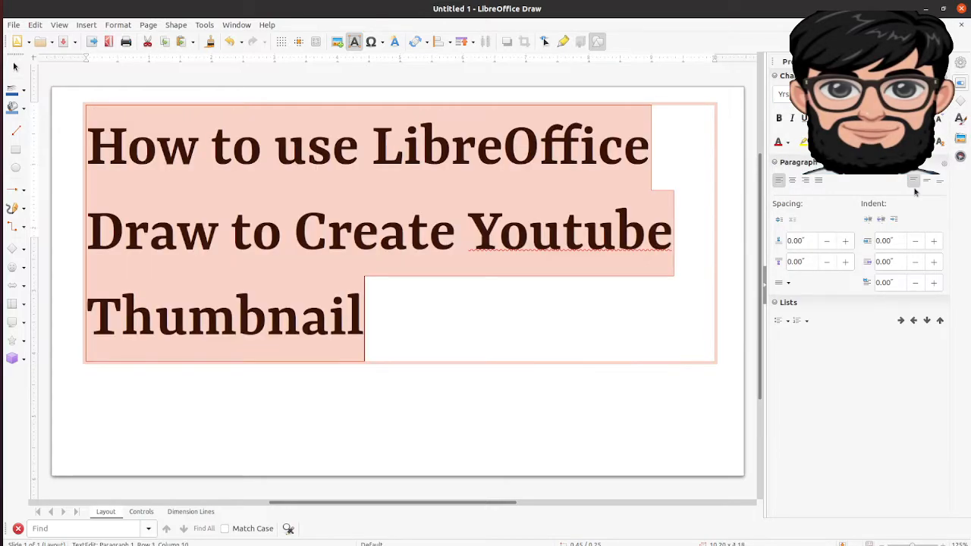
{"action": "left_click", "coordinate": [941, 94]}
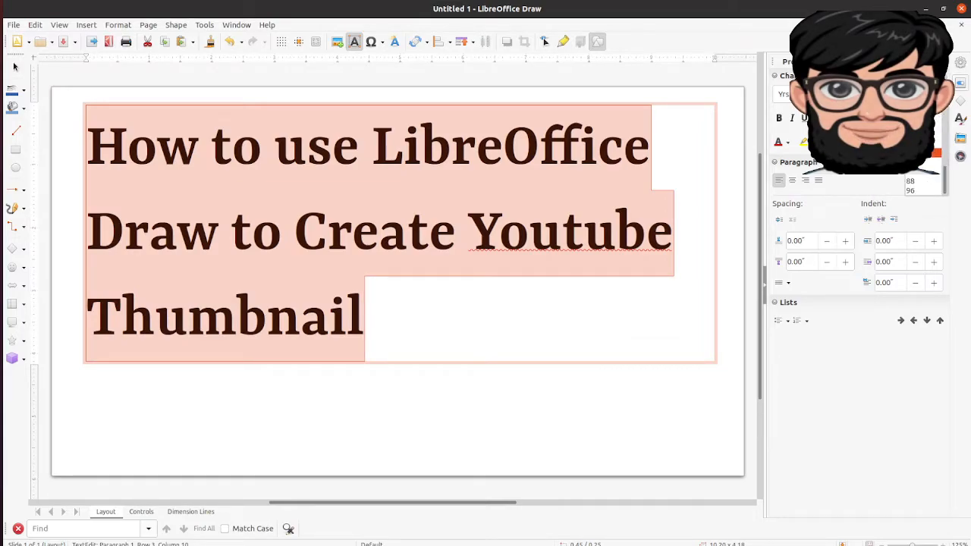
{"action": "left_click", "coordinate": [925, 158]}
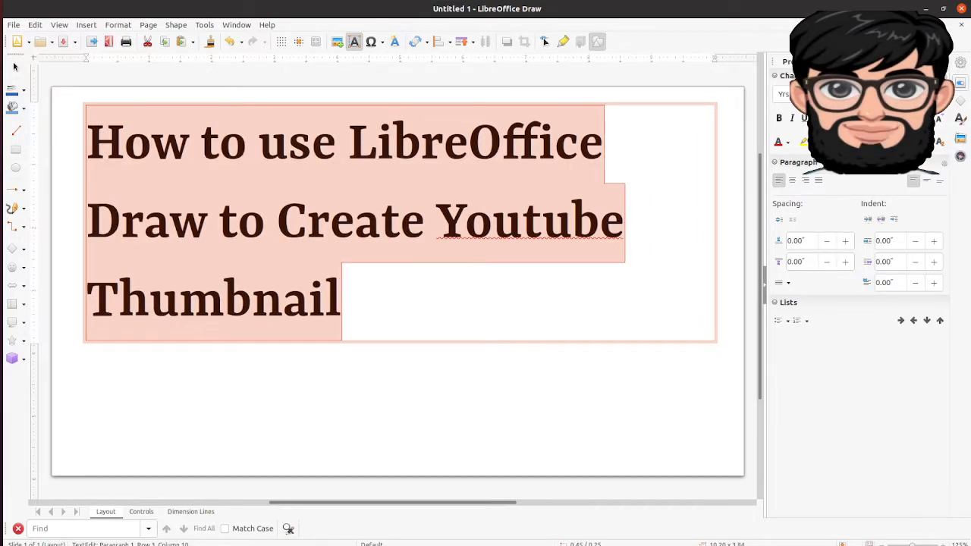
{"action": "left_click", "coordinate": [940, 94]}
{"action": "left_click", "coordinate": [925, 158]}
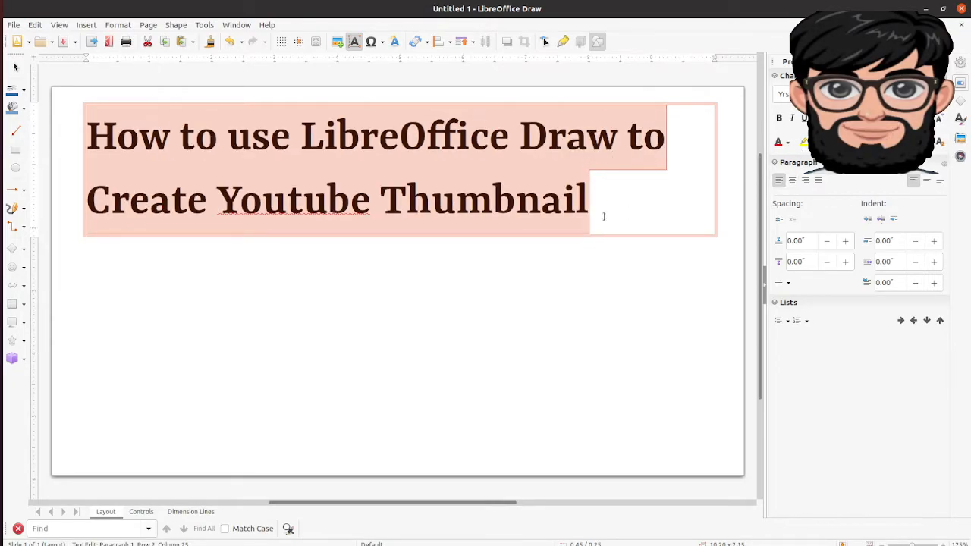
- Widen the title text box to the full page width, about 11.02 inches, and centre the title horizontally
{"action": "left_click", "coordinate": [716, 152]}
{"action": "left_click_drag", "start_coordinate": [720, 168], "coordinate": [743, 166]}
{"action": "left_click_drag", "start_coordinate": [79, 169], "coordinate": [53, 168]}
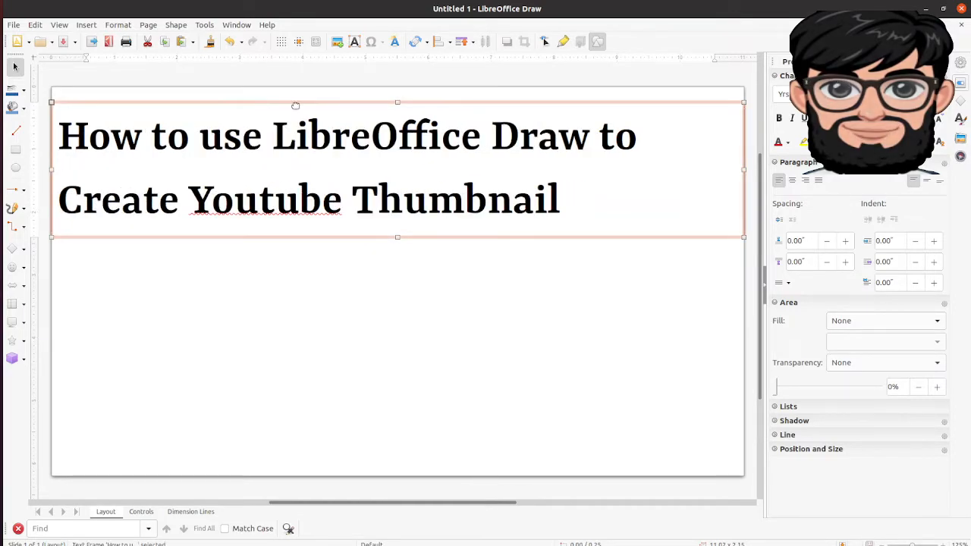
{"action": "key", "text": "F2"}
{"action": "key", "text": "ctrl+a"}
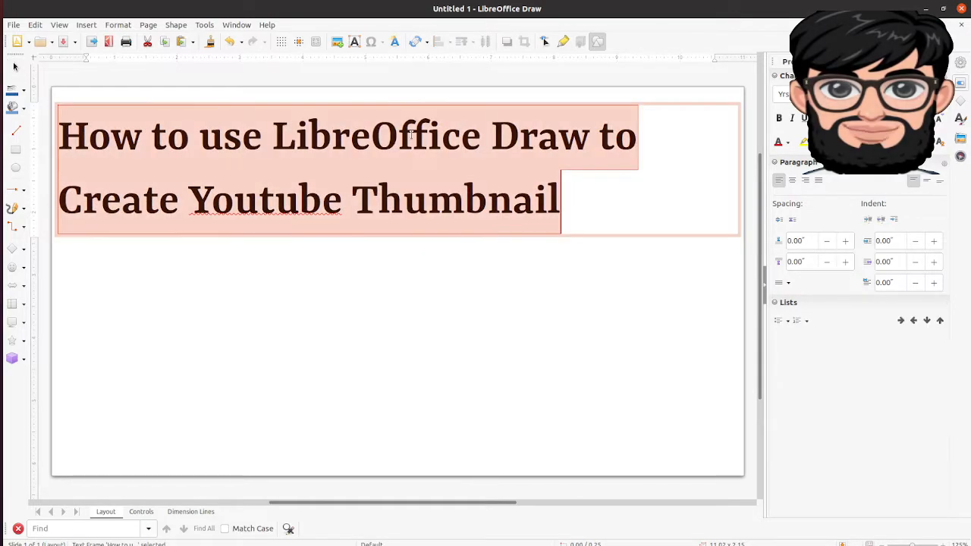
{"action": "left_click", "coordinate": [793, 181]}
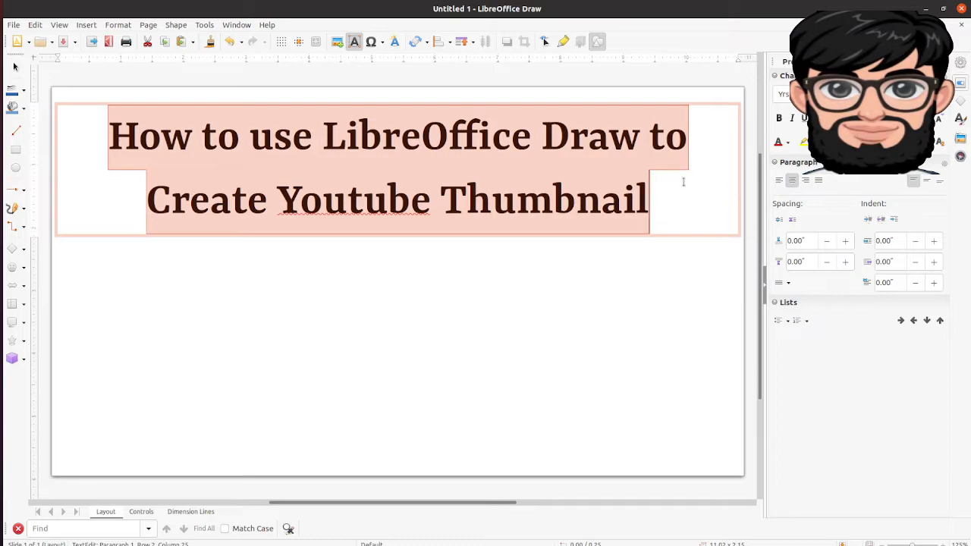
- Change "use" to "Use" in the title and colour the entire title red
{"action": "double_click", "coordinate": [280, 135]}
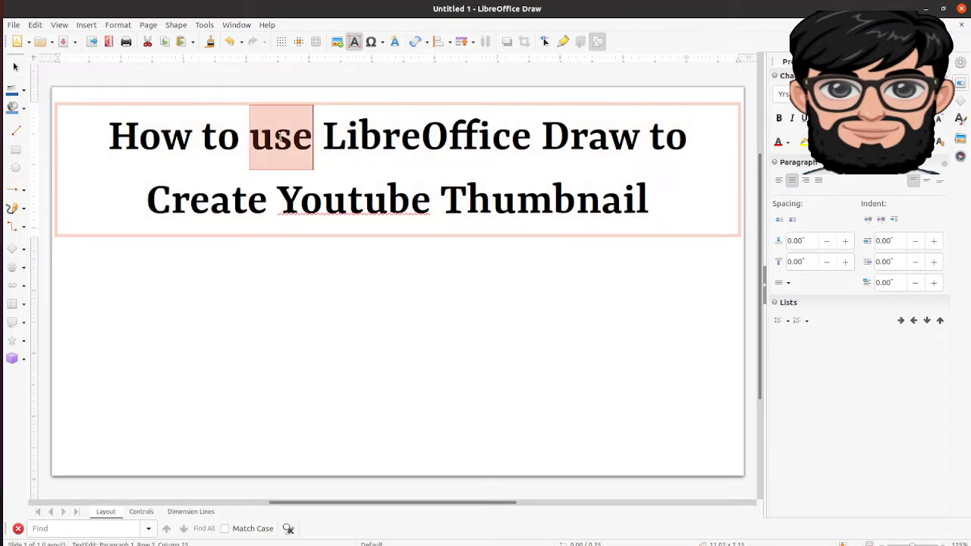
{"action": "type", "text": "Use"}
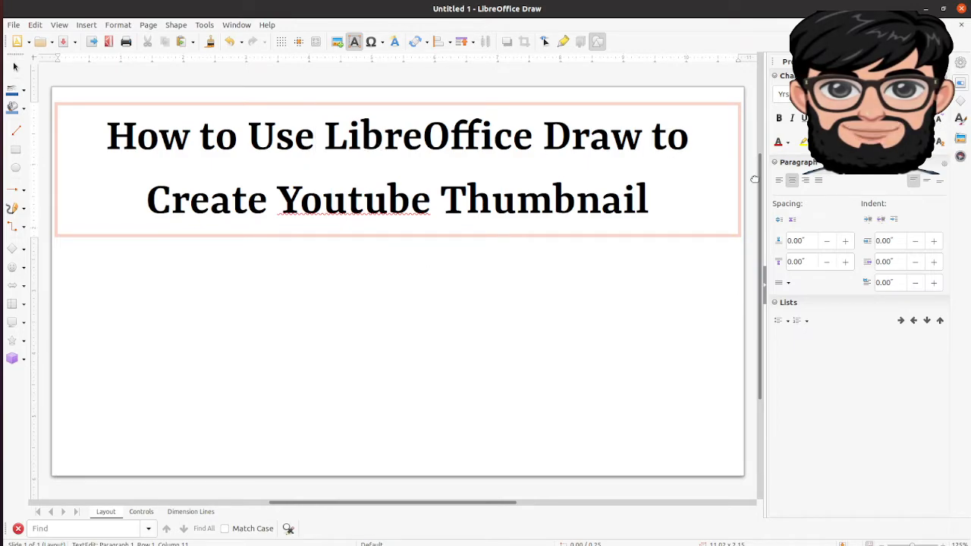
{"action": "left_click", "coordinate": [787, 145]}
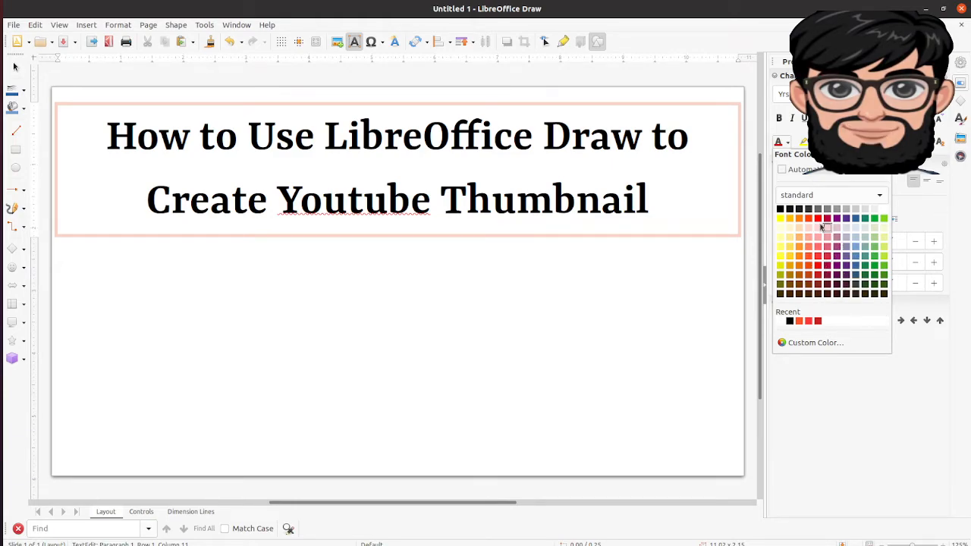
{"action": "left_click", "coordinate": [819, 267]}
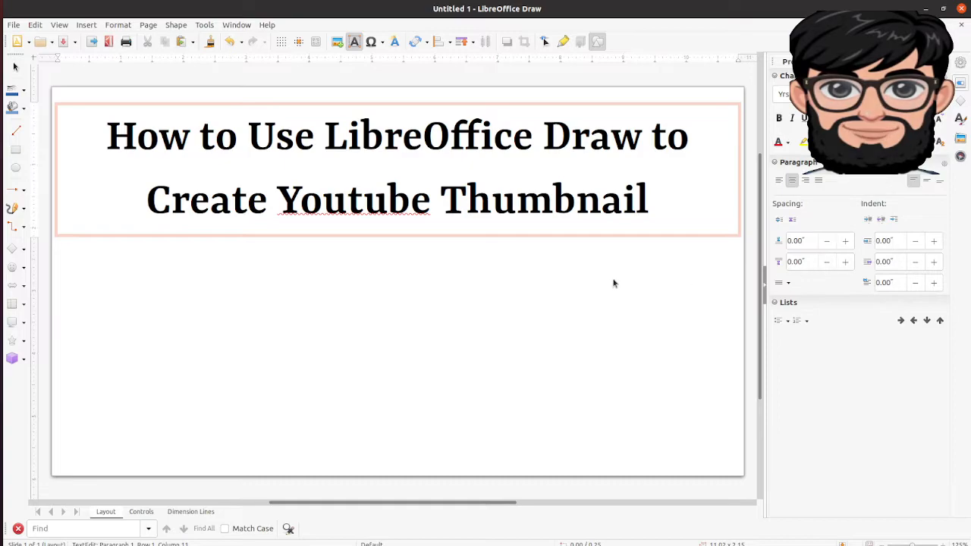
{"action": "triple_click", "coordinate": [533, 182]}
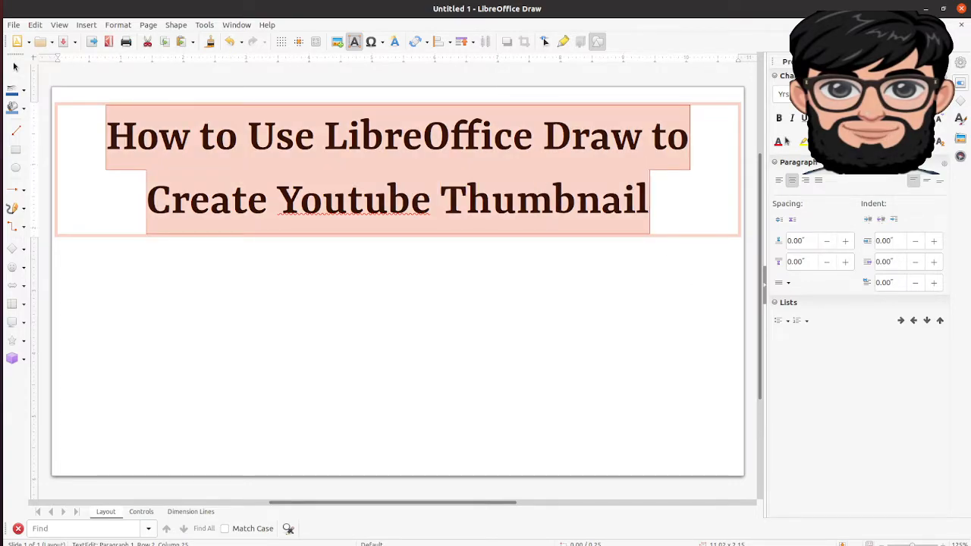
{"action": "left_click", "coordinate": [787, 144]}
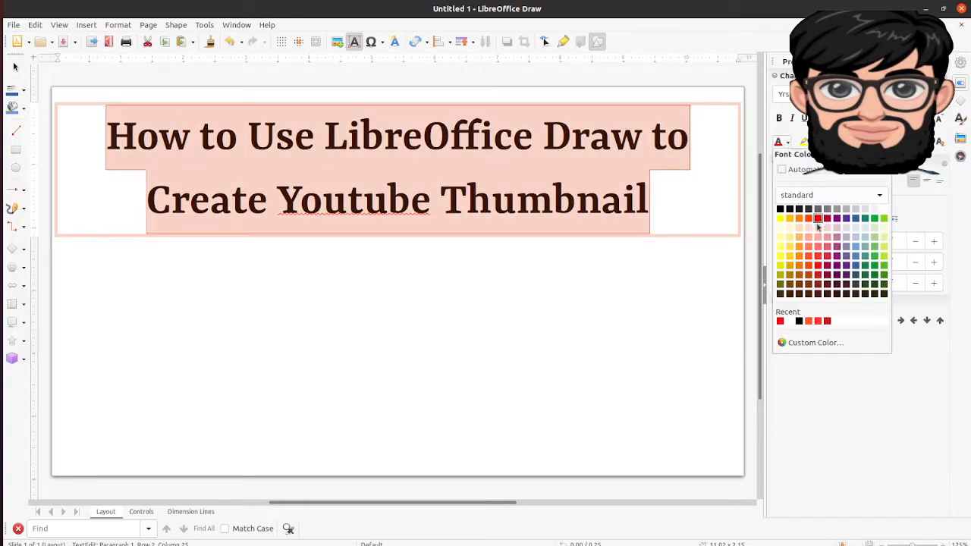
{"action": "left_click", "coordinate": [818, 265]}
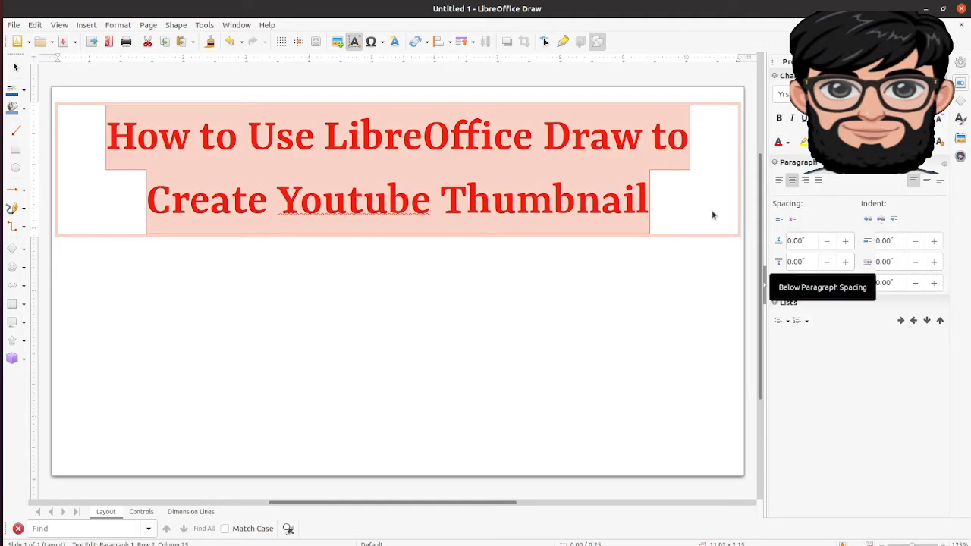
{"action": "left_click", "coordinate": [473, 360]}
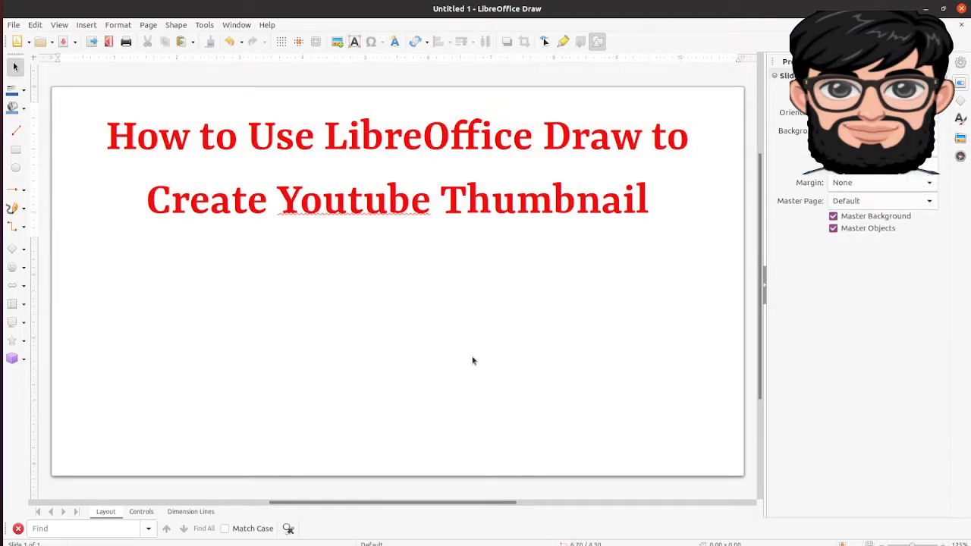
- Insert drawLogo.jpeg from the Desktop and place it below the title near the page's lower-left corner
{"action": "left_click", "coordinate": [87, 25]}
{"action": "left_click", "coordinate": [95, 43]}
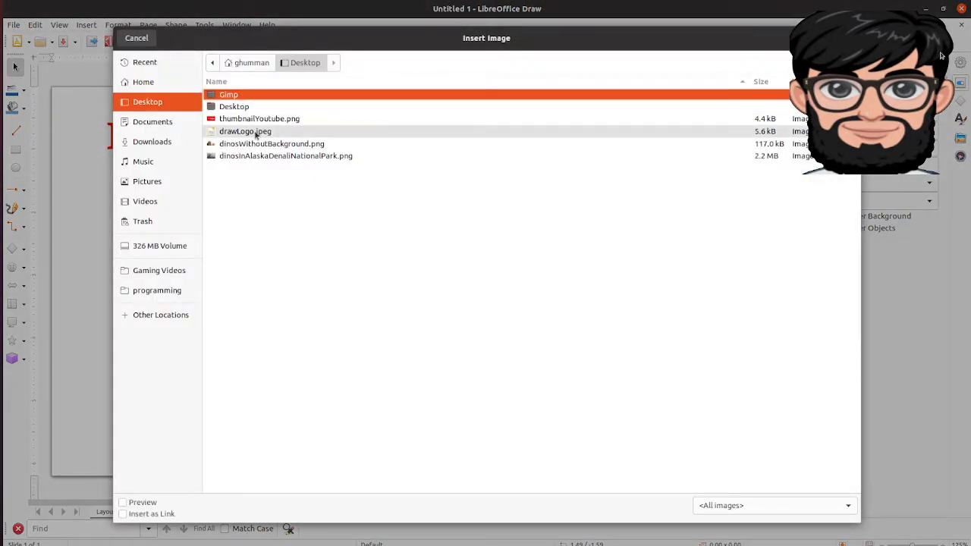
{"action": "left_click", "coordinate": [256, 133]}
{"action": "double_click", "coordinate": [257, 134]}
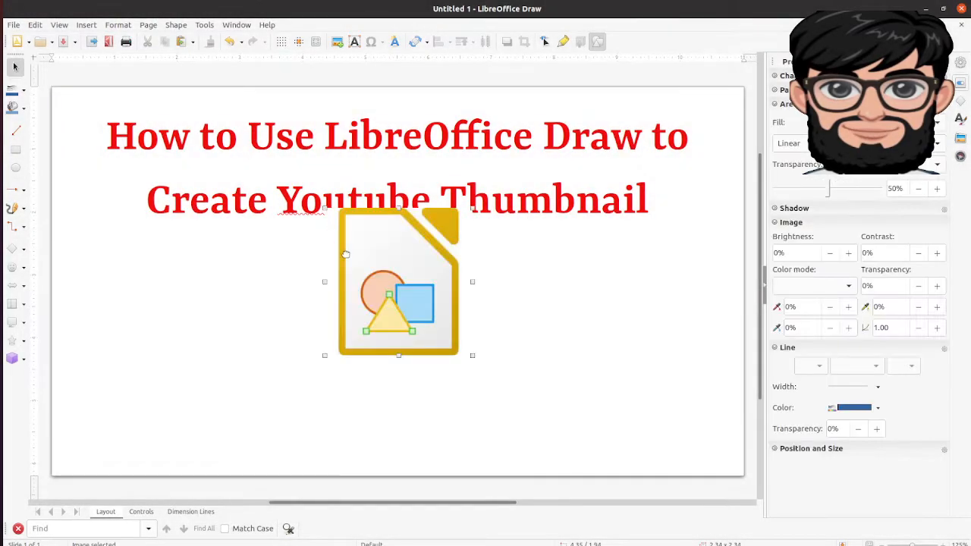
{"action": "left_click_drag", "start_coordinate": [429, 303], "coordinate": [233, 375]}
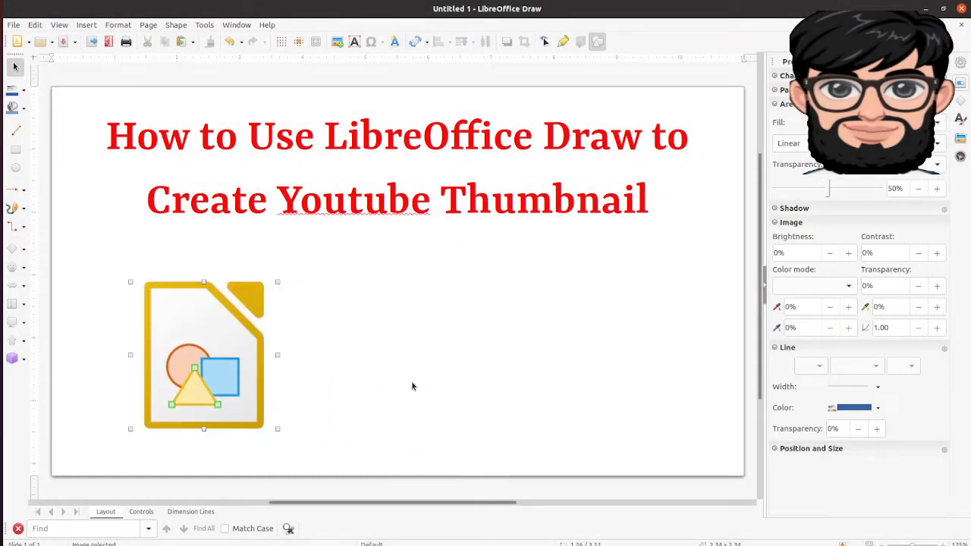
- Draw a right-pointing chevron block arrow about 1.70 × 1.50 inches to the right of the Draw logo
{"action": "left_click", "coordinate": [24, 286]}
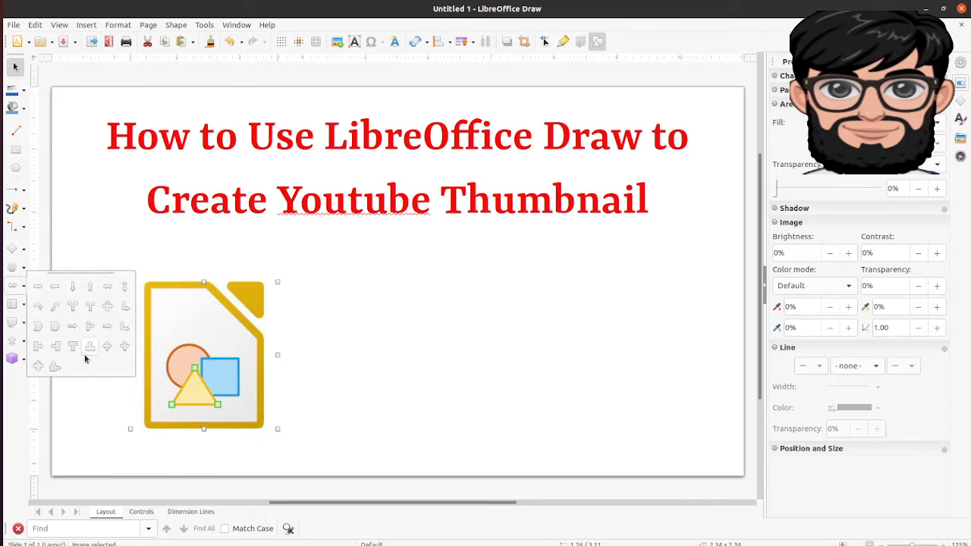
{"action": "left_click", "coordinate": [39, 326]}
{"action": "mouse_move", "coordinate": [366, 354]}
{"action": "left_mouse_down"}
{"action": "mouse_move", "coordinate": [436, 425]}
{"action": "mouse_move", "coordinate": [432, 414]}
{"action": "left_mouse_up"}
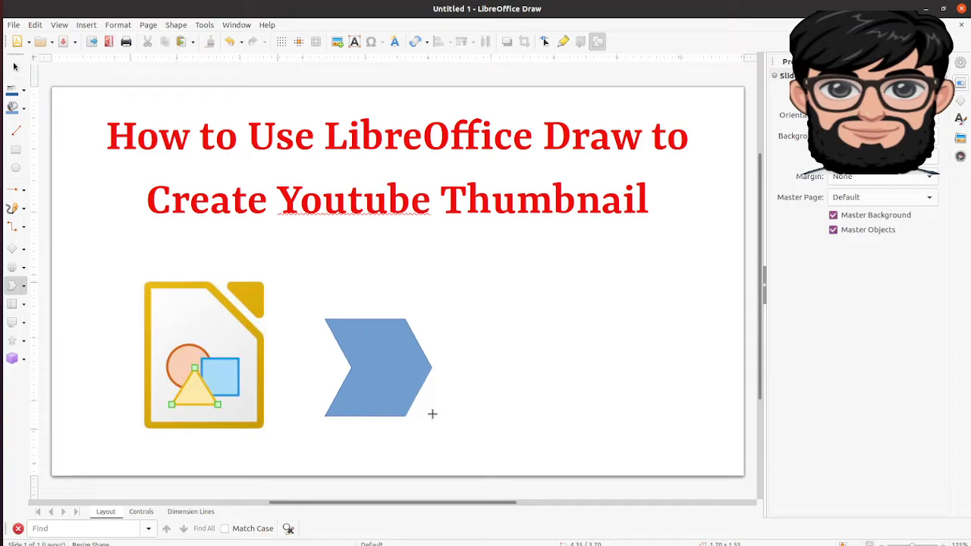
{"action": "left_click", "coordinate": [23, 285]}
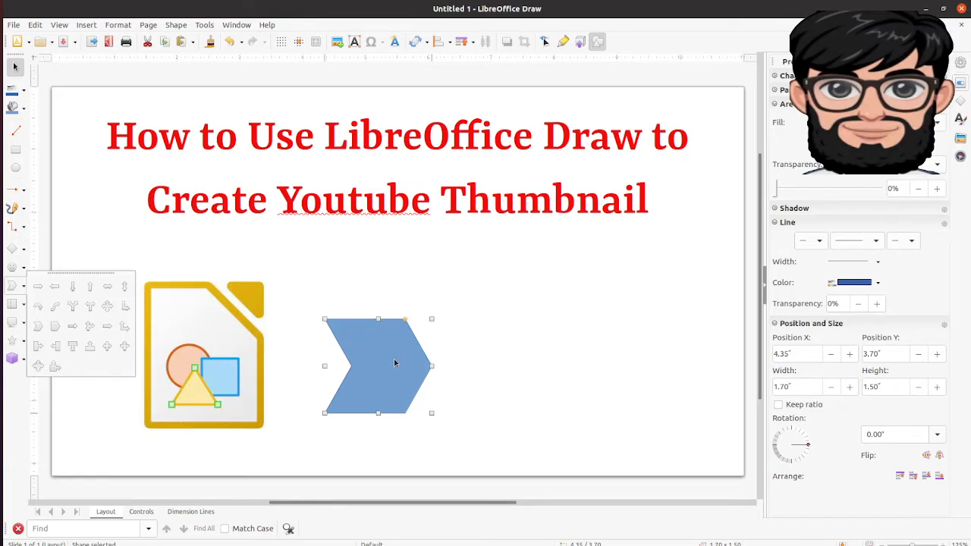
- Fill the chevron with red and move it slightly up to about X 4.40", Y 3.55"
{"action": "left_click", "coordinate": [879, 142]}
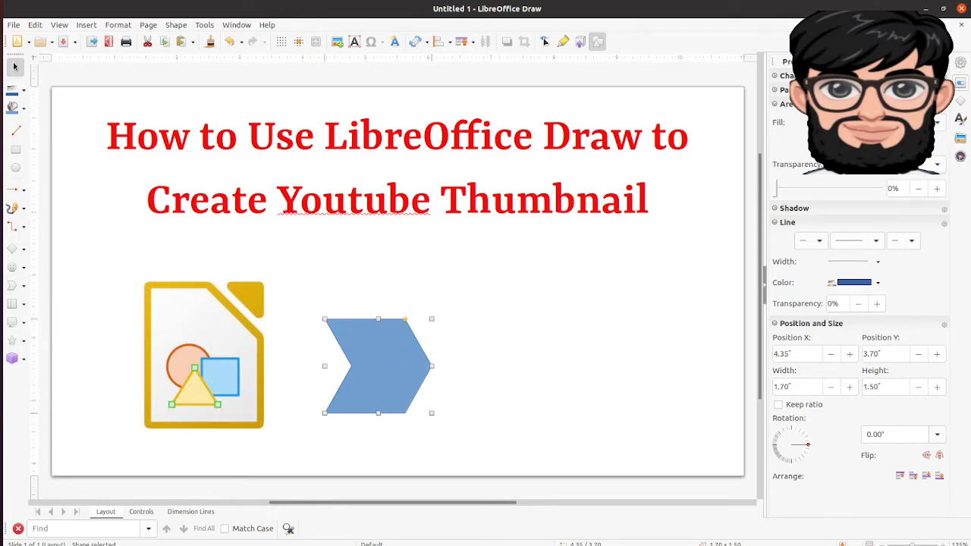
{"action": "left_click", "coordinate": [878, 141]}
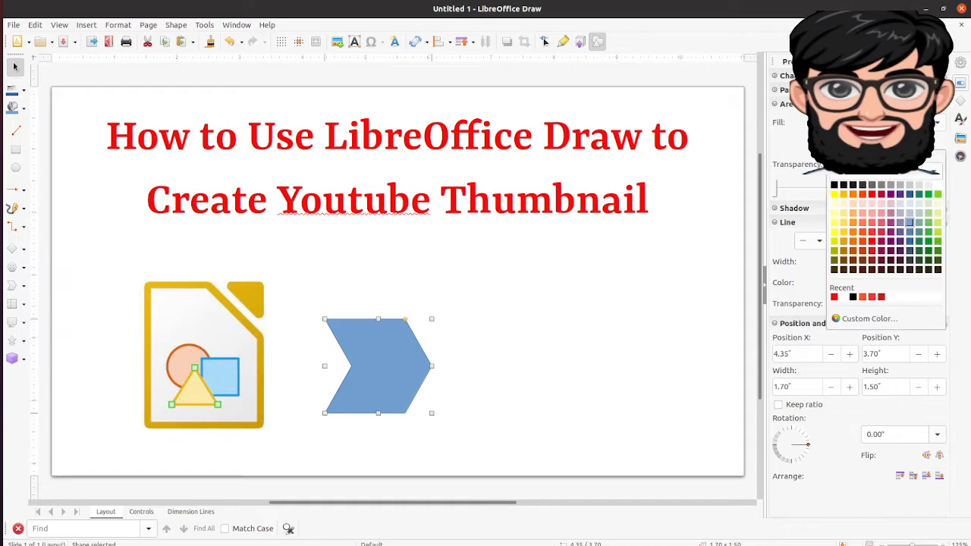
{"action": "left_click", "coordinate": [874, 241]}
{"action": "left_click", "coordinate": [637, 350]}
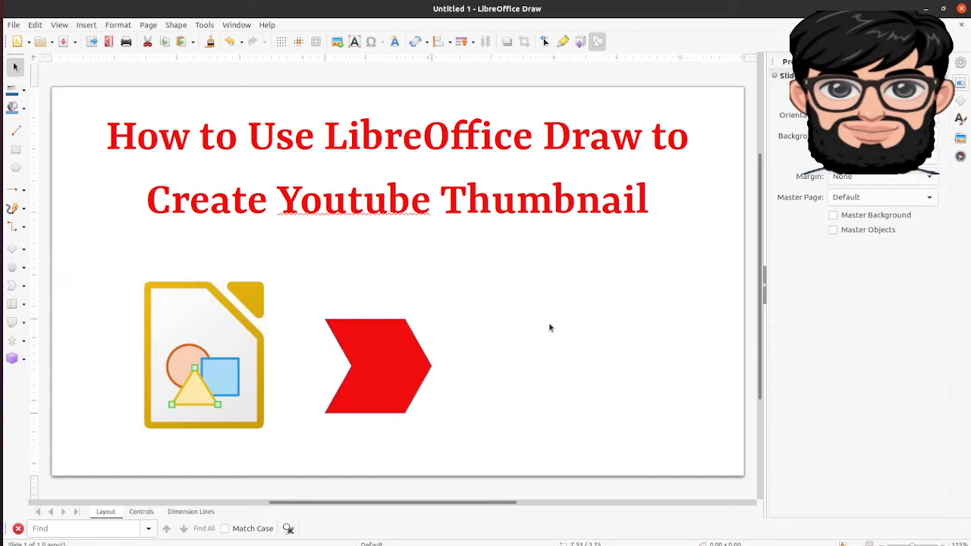
{"action": "left_click_drag", "start_coordinate": [396, 367], "coordinate": [382, 381]}
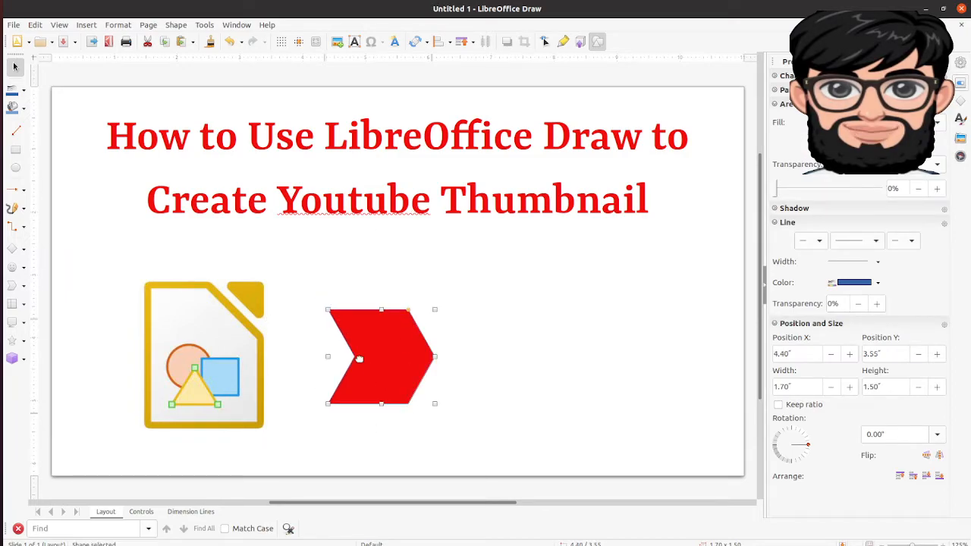
- Insert thumbnailYoutube.png from the Desktop to the right of the chevron and shift the Draw logo slightly up and right
{"action": "left_click", "coordinate": [117, 27]}
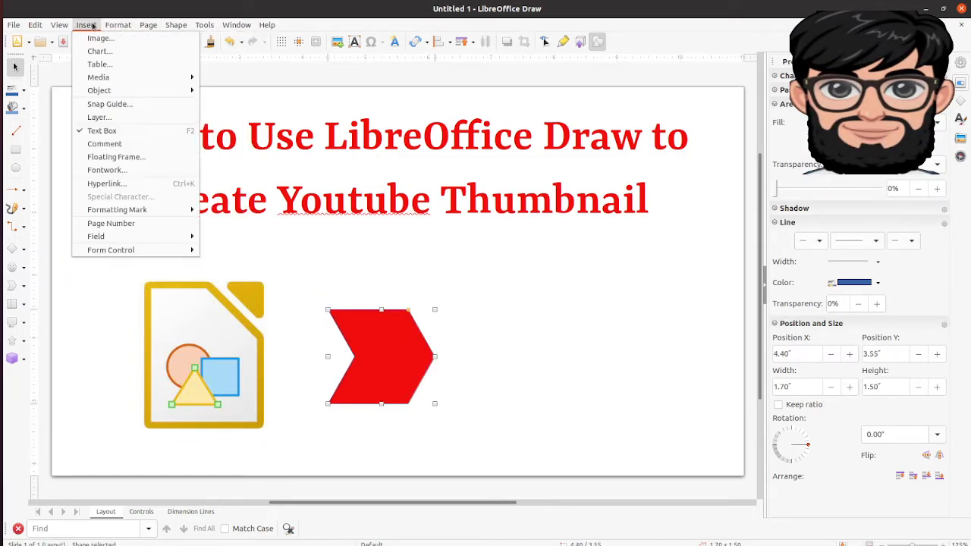
{"action": "left_click", "coordinate": [99, 37]}
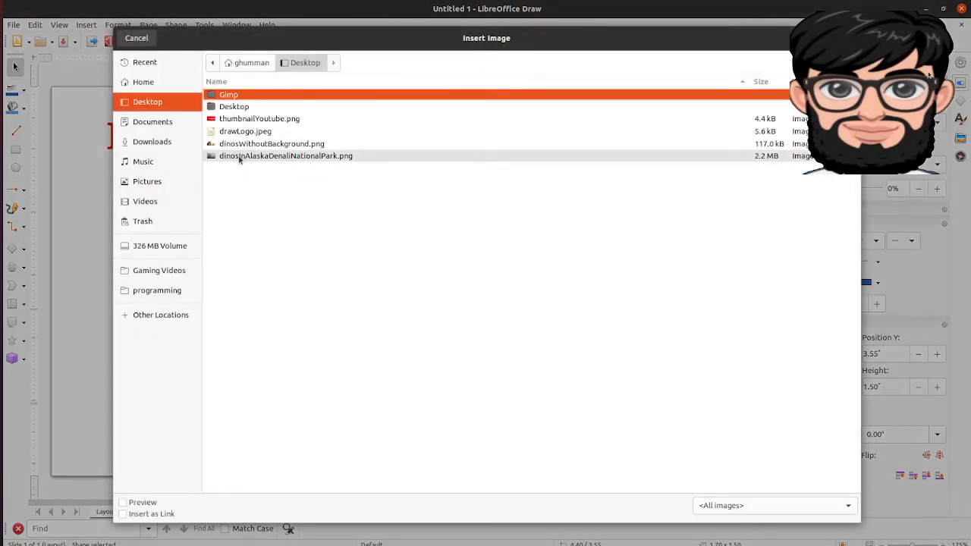
{"action": "left_click", "coordinate": [240, 121]}
{"action": "double_click", "coordinate": [240, 121]}
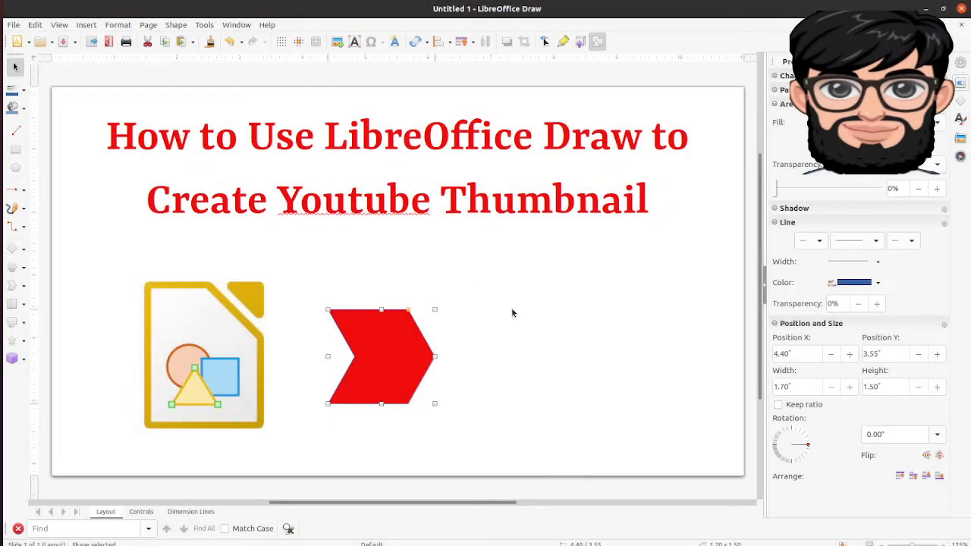
{"action": "left_click_drag", "start_coordinate": [373, 274], "coordinate": [558, 344]}
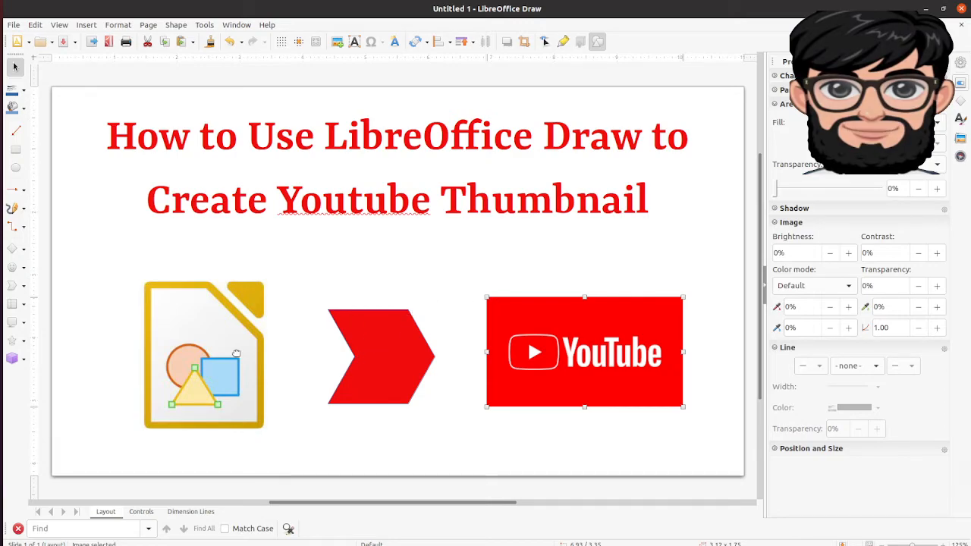
{"action": "left_click_drag", "start_coordinate": [235, 351], "coordinate": [244, 347]}
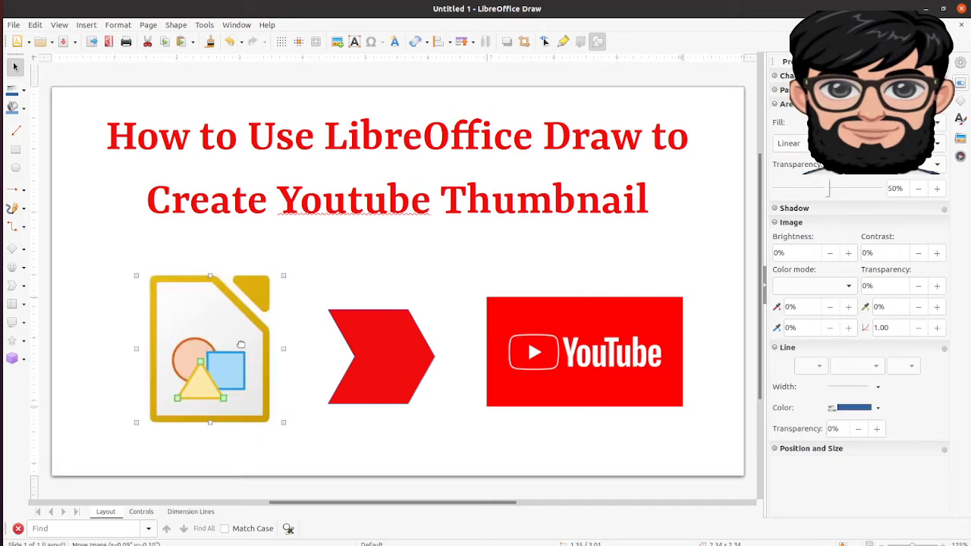
{"action": "left_click", "coordinate": [448, 274]}
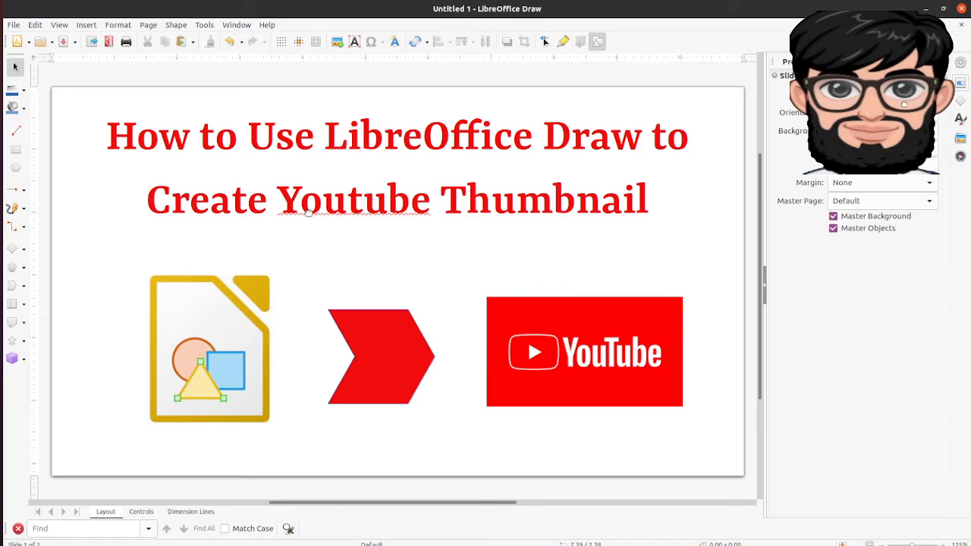
- Start exporting the page and name the export file thumbnailTutorial
{"action": "left_click", "coordinate": [15, 25]}
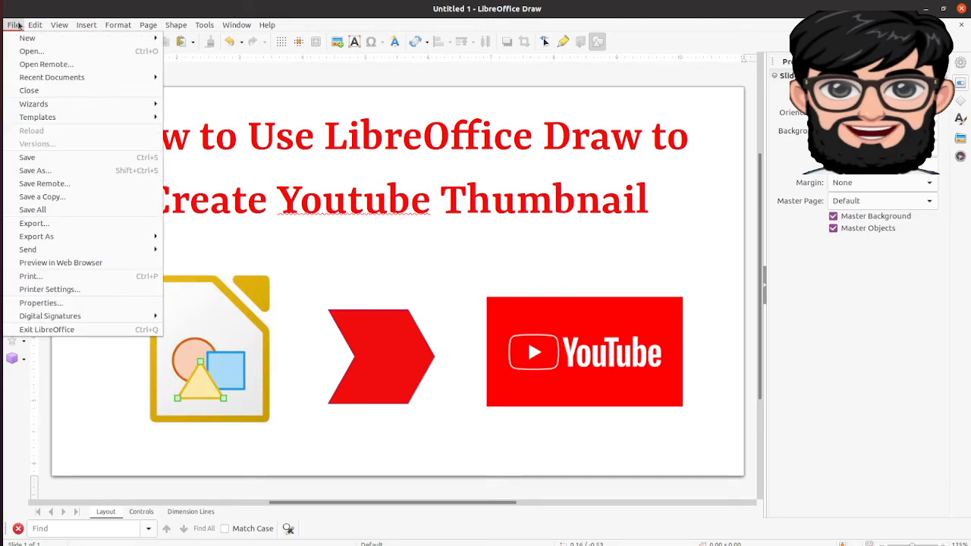
{"action": "left_click", "coordinate": [34, 223]}
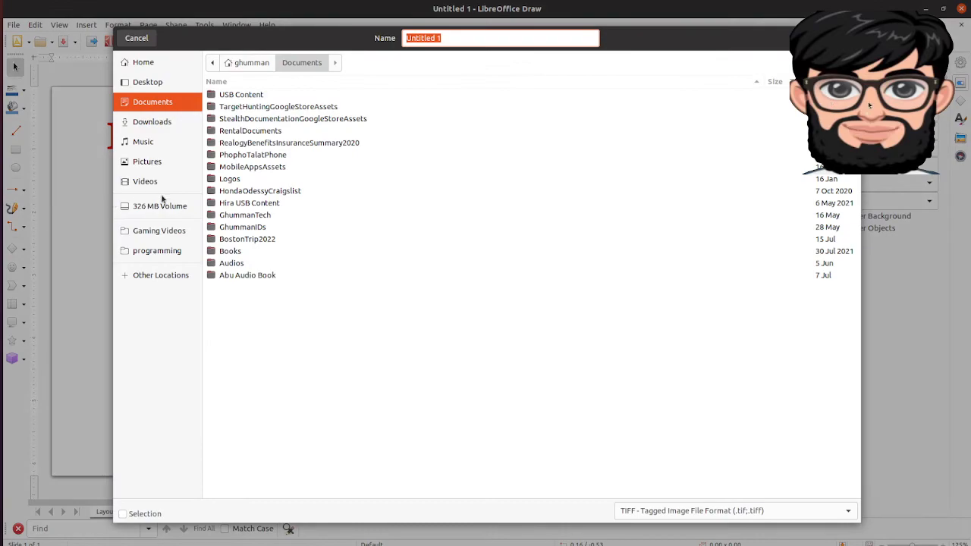
{"action": "left_click", "coordinate": [144, 80]}
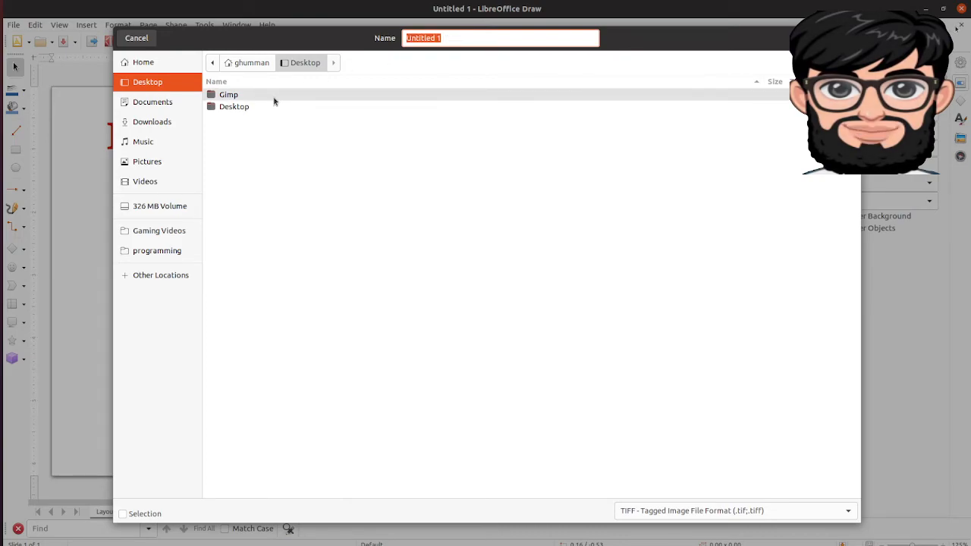
{"action": "type", "text": "thu"}
{"action": "key", "text": "BackSpace"}
{"action": "type", "text": "humbnailTutorial"}
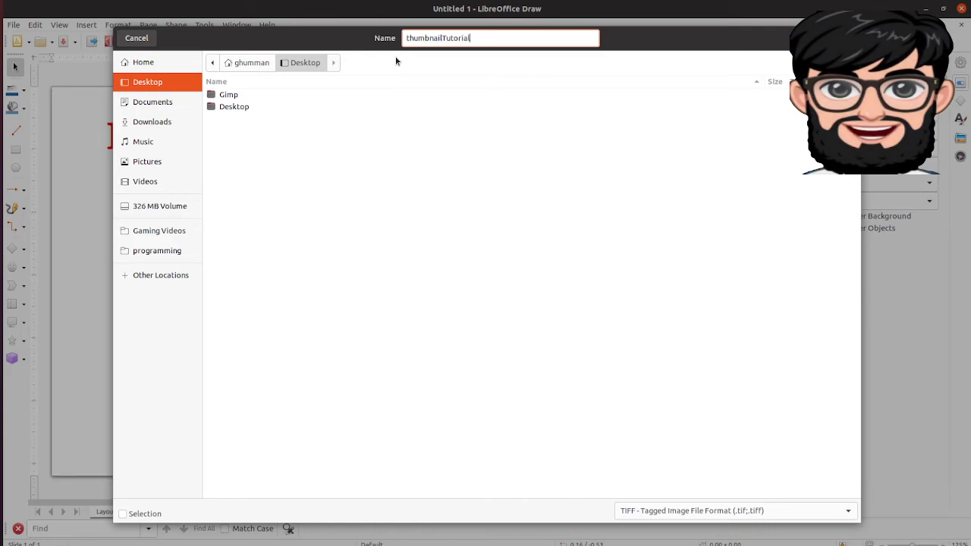
- Set the export file format to PNG - Portable Network Graphic (.png)
{"action": "left_click", "coordinate": [743, 510]}
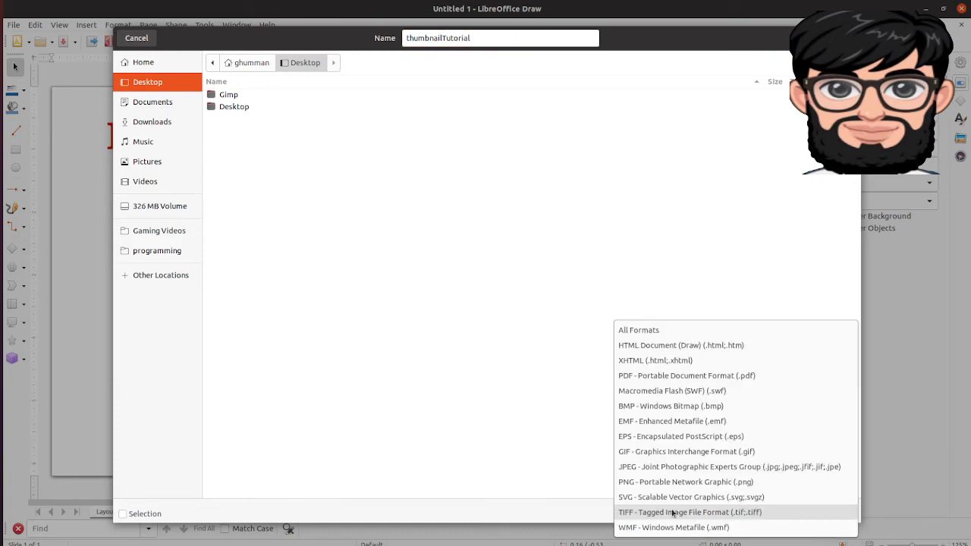
{"action": "left_click", "coordinate": [661, 467]}
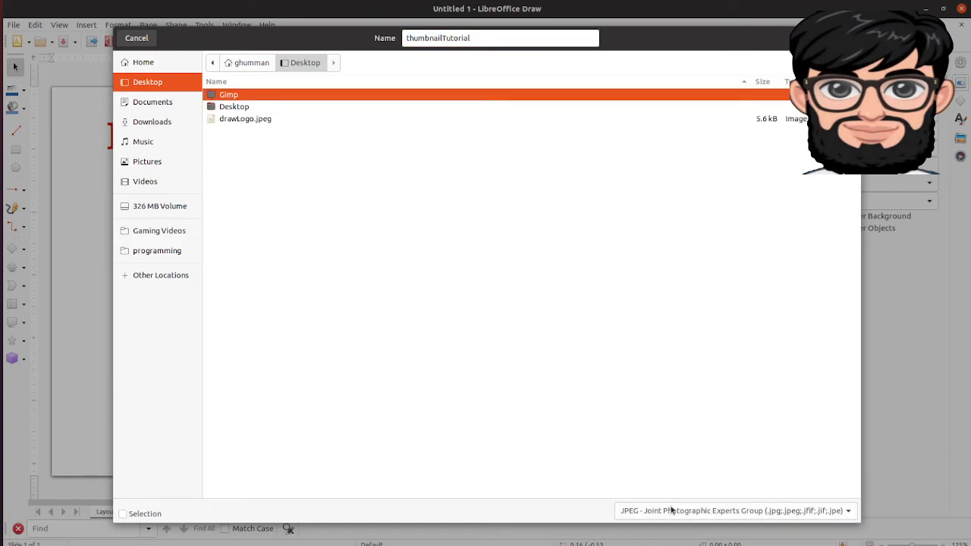
{"action": "left_click", "coordinate": [670, 510]}
{"action": "scroll", "coordinate": [670, 501], "scroll_direction": "down", "scroll_amount": 1}
{"action": "left_click", "coordinate": [670, 497]}
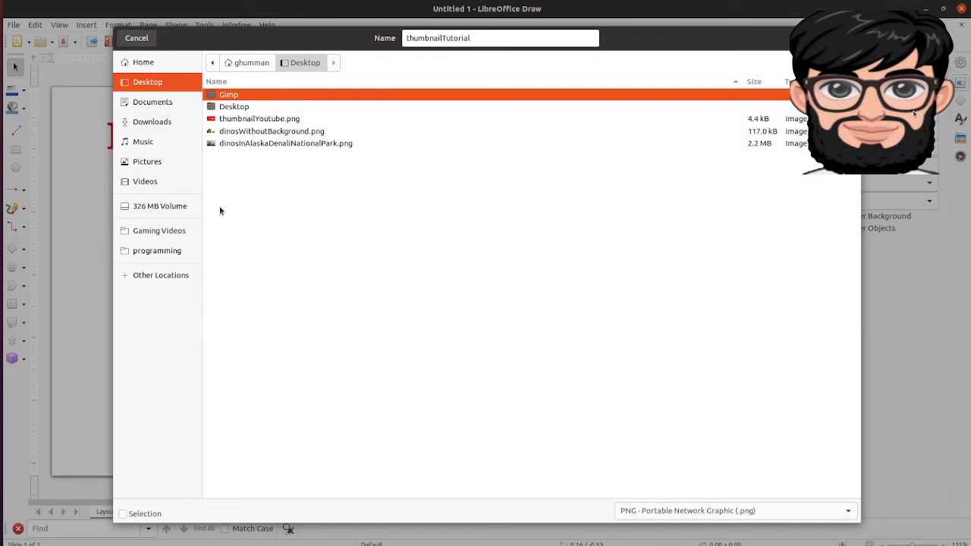
- Save the export in the tech-thumbnails folder under Gaming Videos, Images, Linux How To
{"action": "left_click", "coordinate": [173, 232]}
{"action": "double_click", "coordinate": [227, 144]}
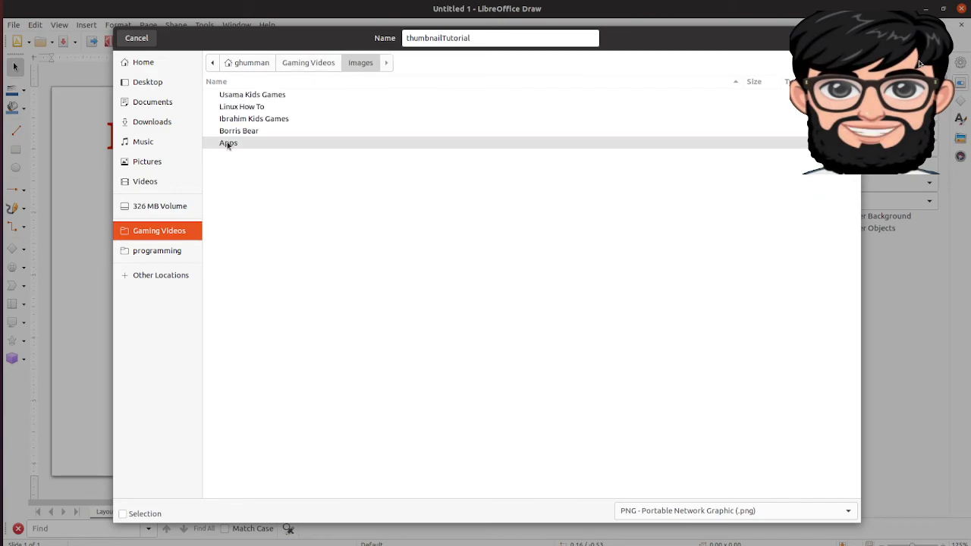
{"action": "double_click", "coordinate": [245, 107]}
{"action": "double_click", "coordinate": [245, 107]}
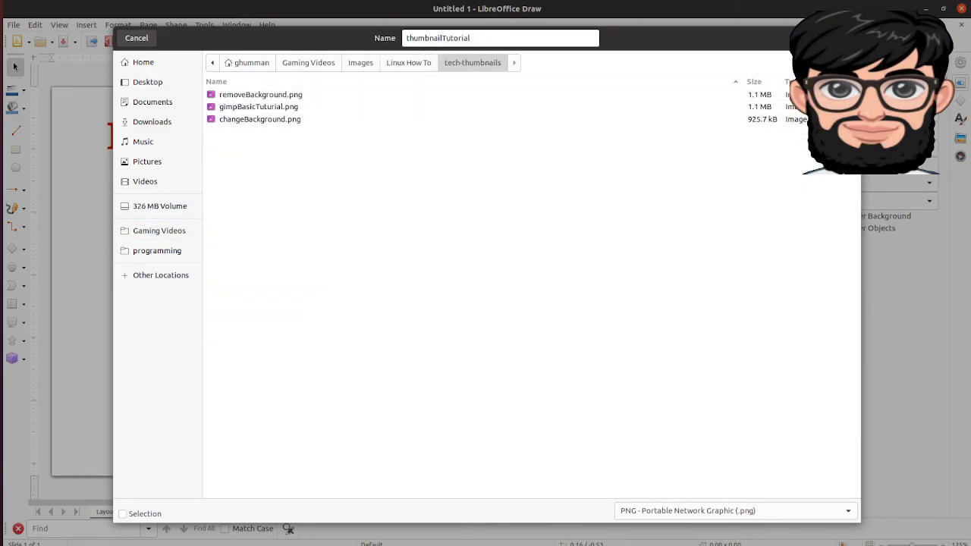
{"action": "key", "text": "Return"}
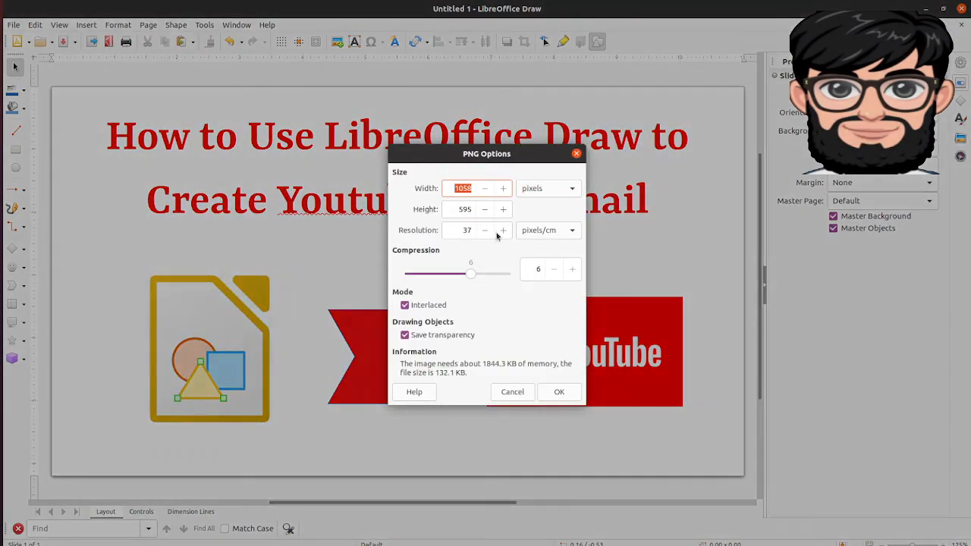
- Set the PNG size to 1280 pixels wide and 720 pixels high and complete the export
{"action": "type", "text": "1280"}
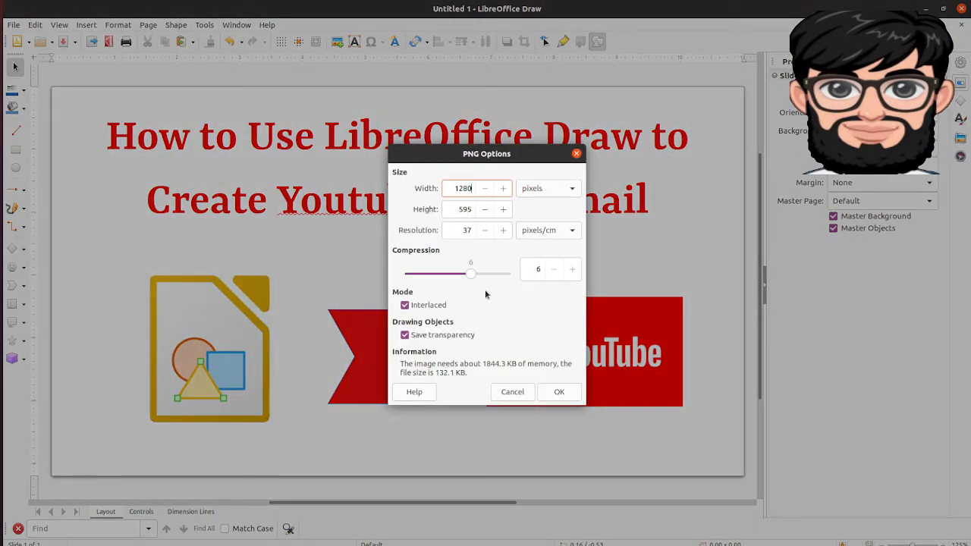
{"action": "left_click", "coordinate": [472, 210]}
{"action": "double_click", "coordinate": [482, 188]}
{"action": "double_click", "coordinate": [475, 210]}
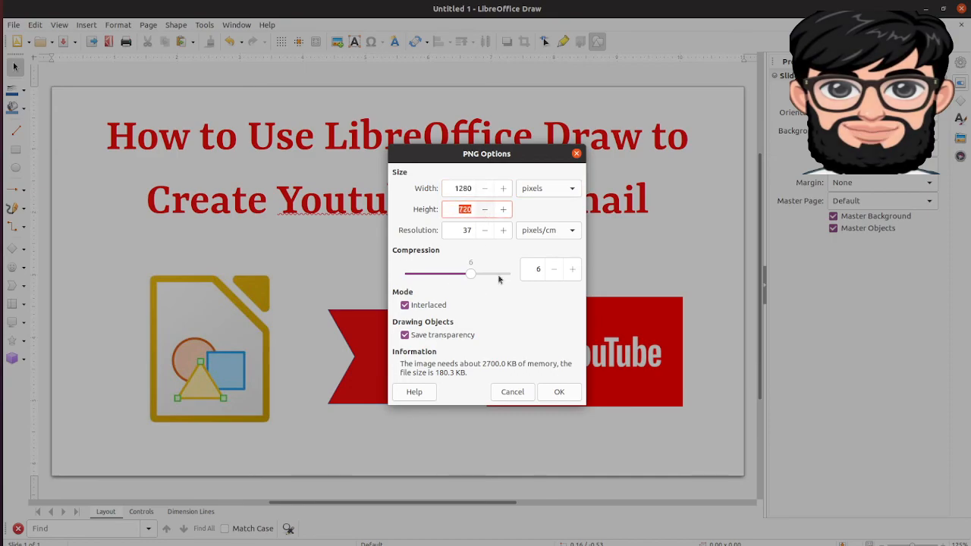
{"action": "left_click", "coordinate": [567, 391]}
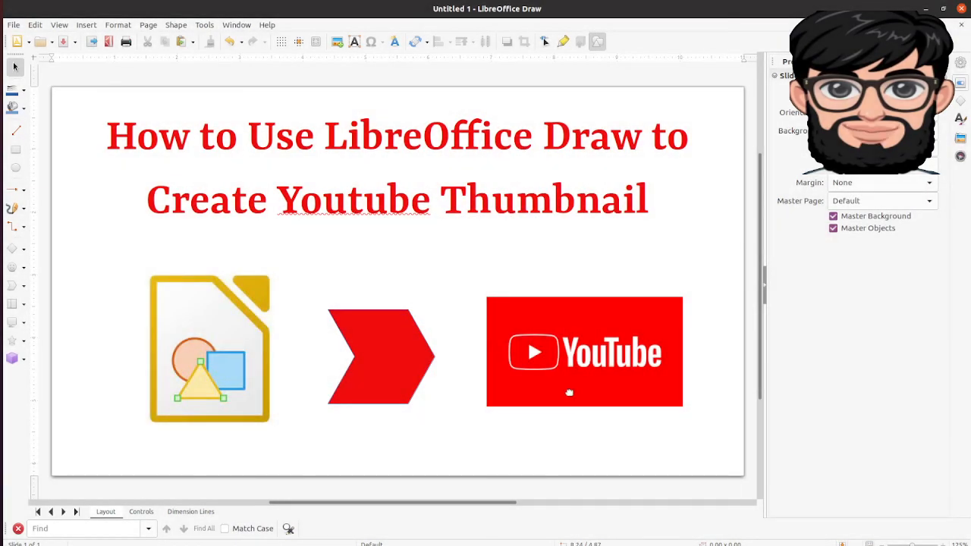